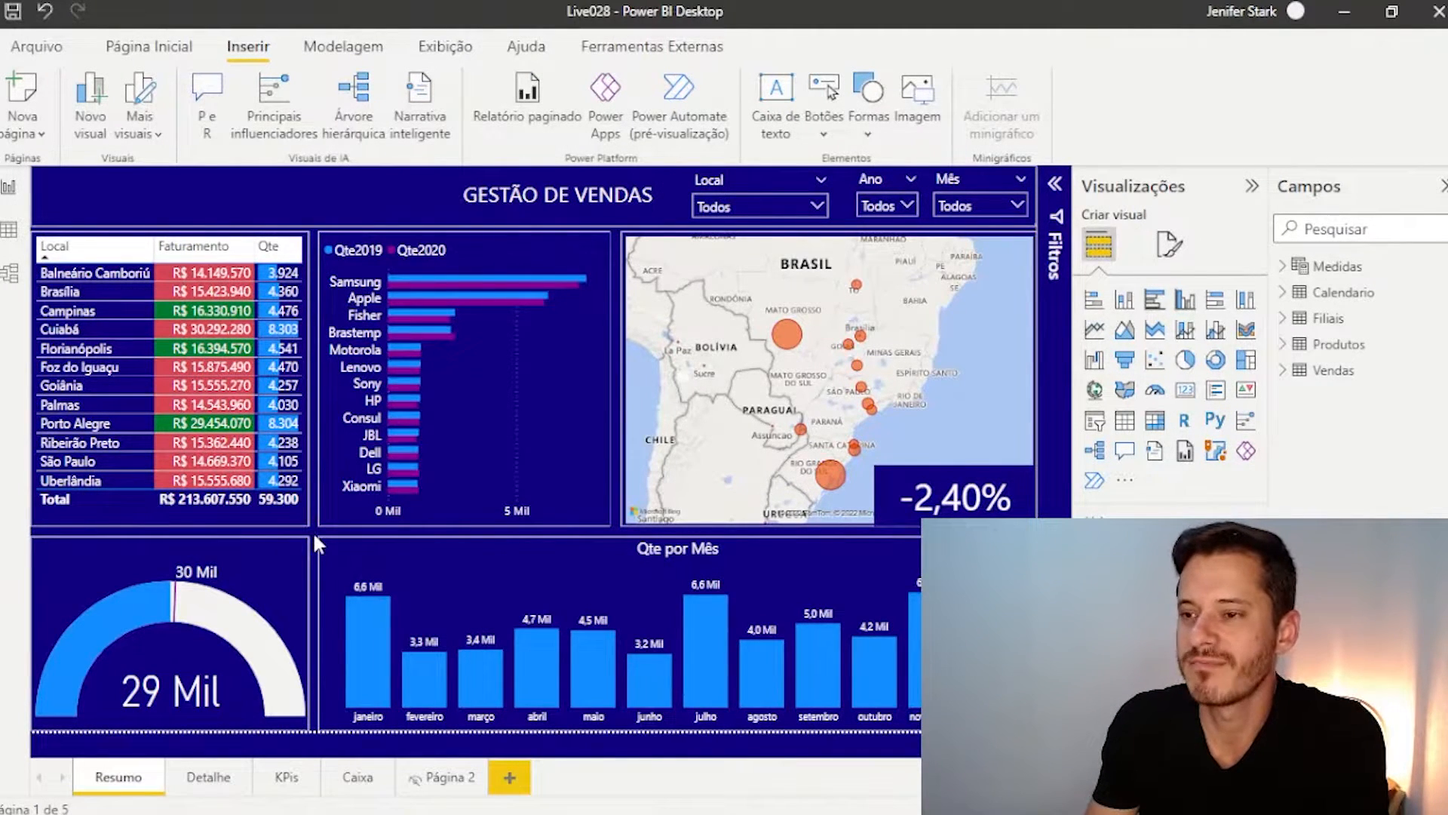
- Insert a blank button in the report header's upper-left corner and enlarge it to nearly fill the header height
{"action": "left_click", "coordinate": [161, 43]}
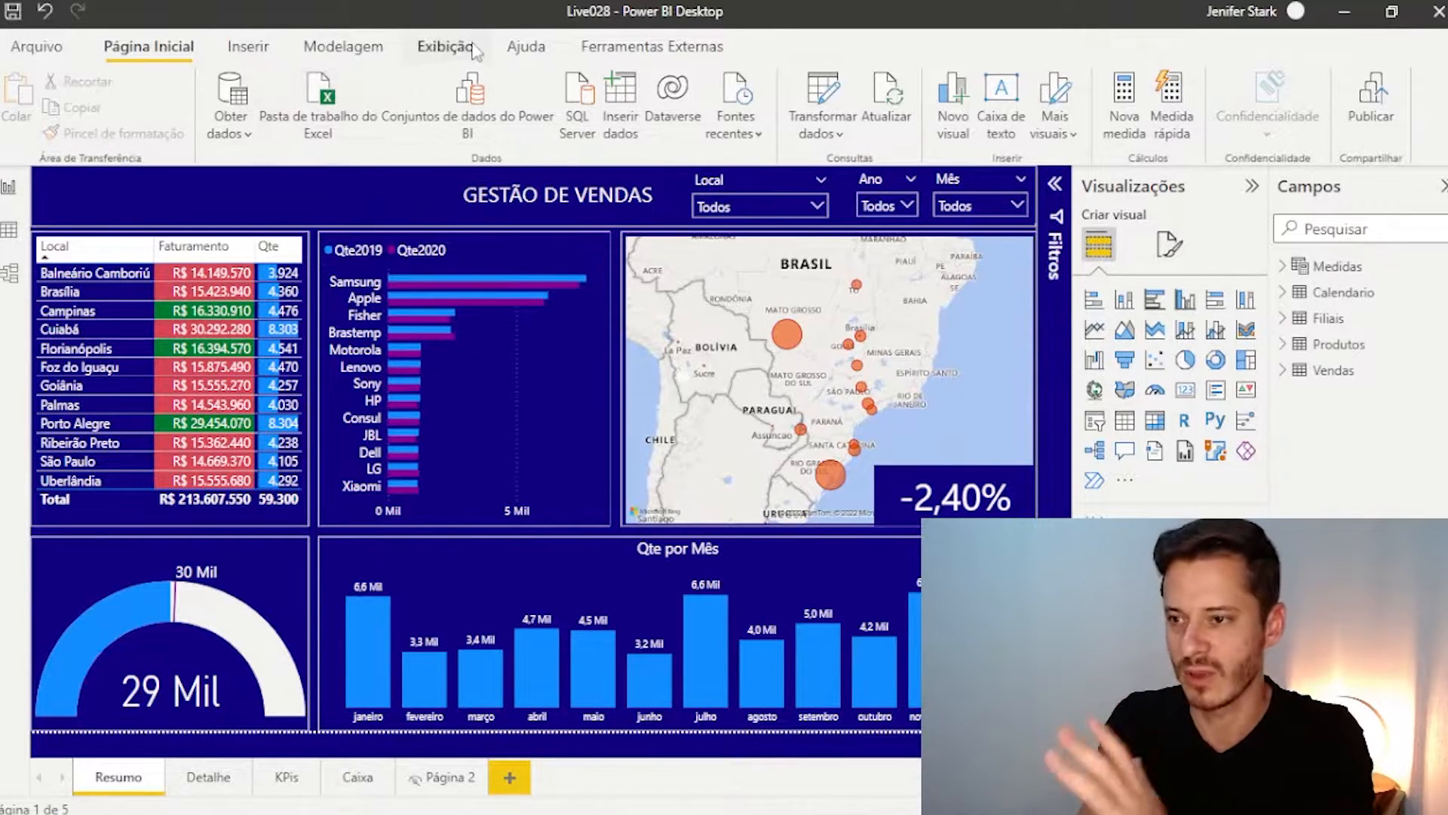
{"action": "left_click", "coordinate": [263, 56]}
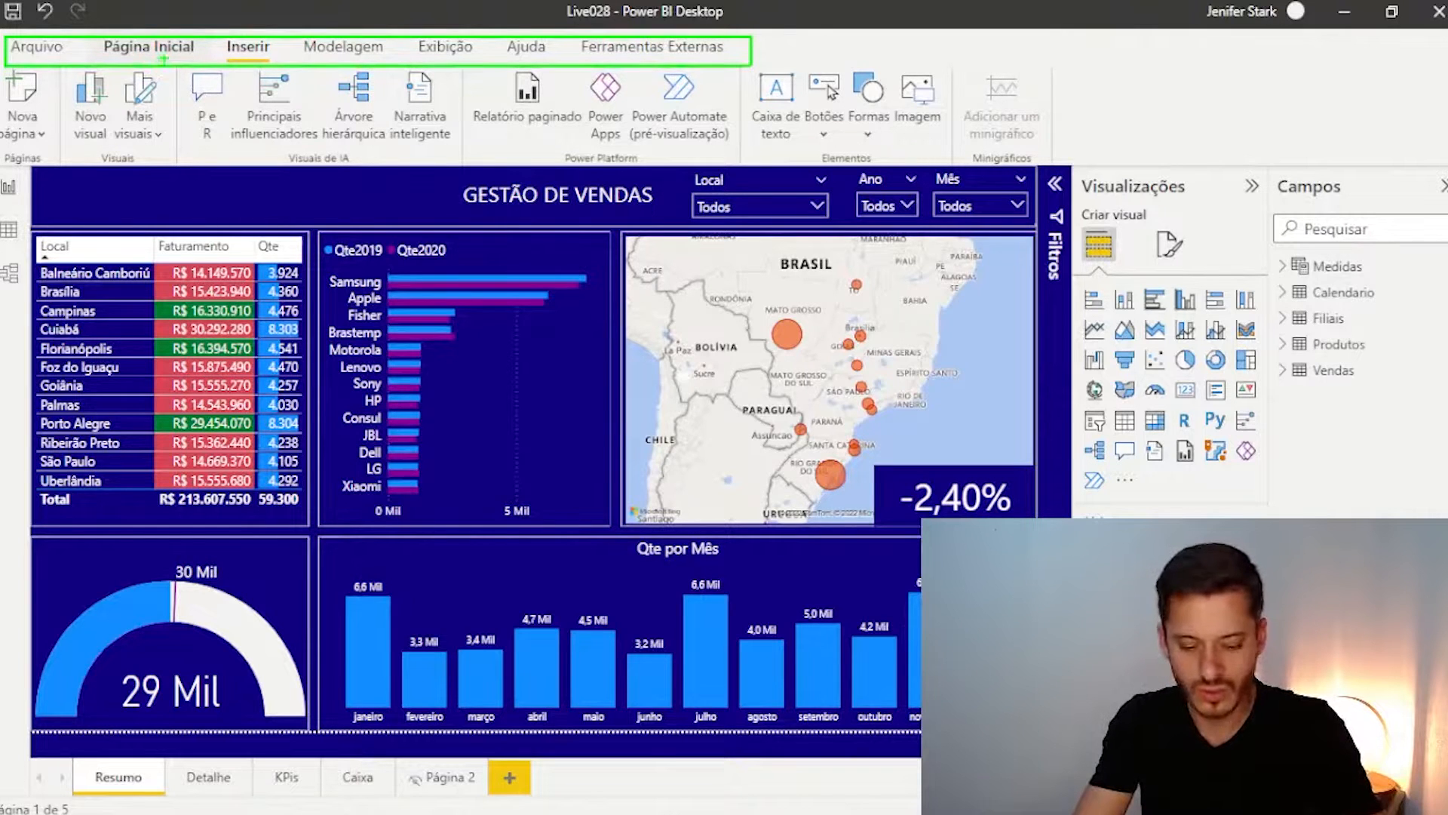
{"action": "left_click_drag", "start_coordinate": [209, 30], "coordinate": [286, 73]}
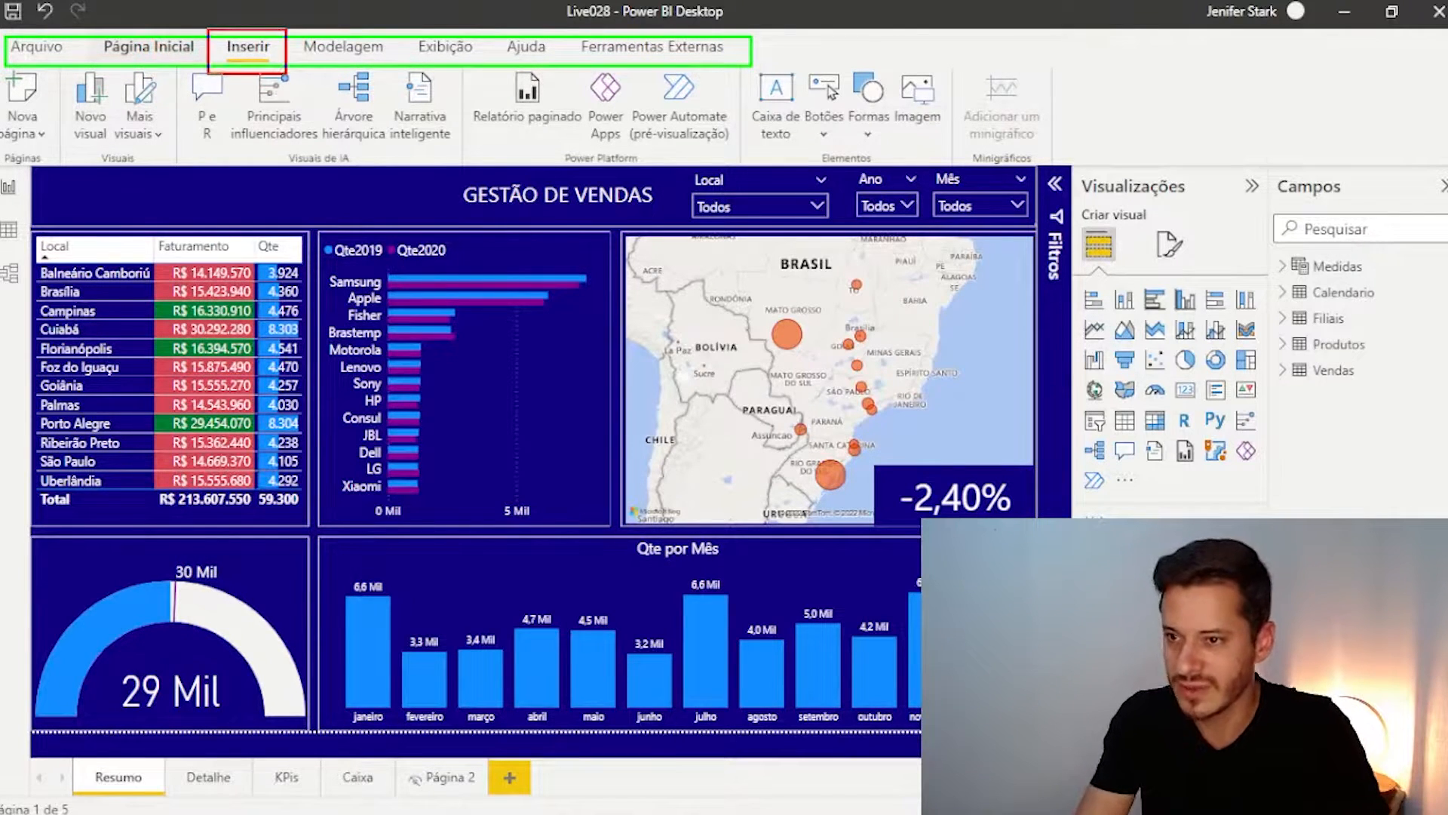
{"action": "key", "text": "Escape"}
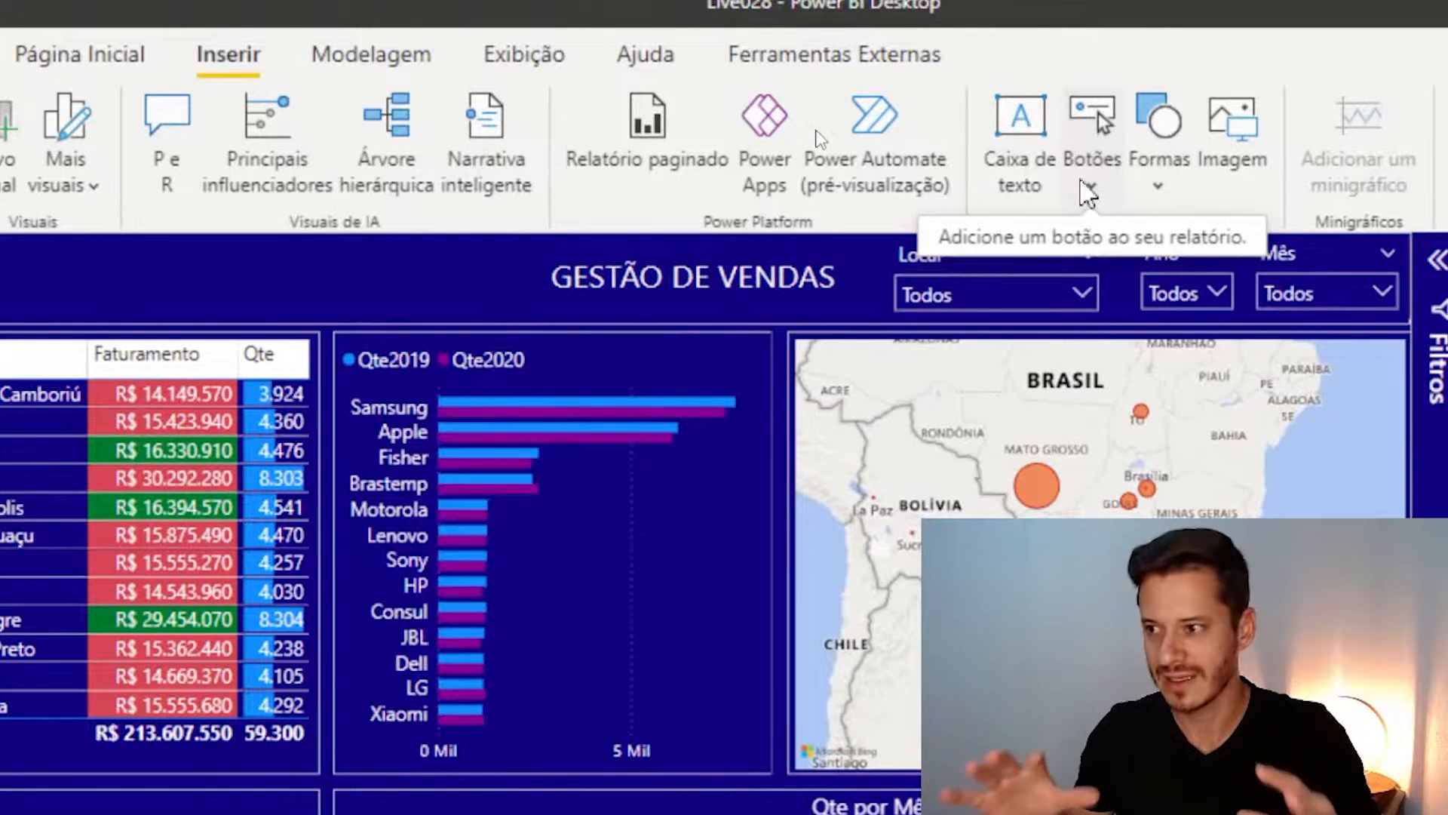
{"action": "left_click", "coordinate": [1089, 189]}
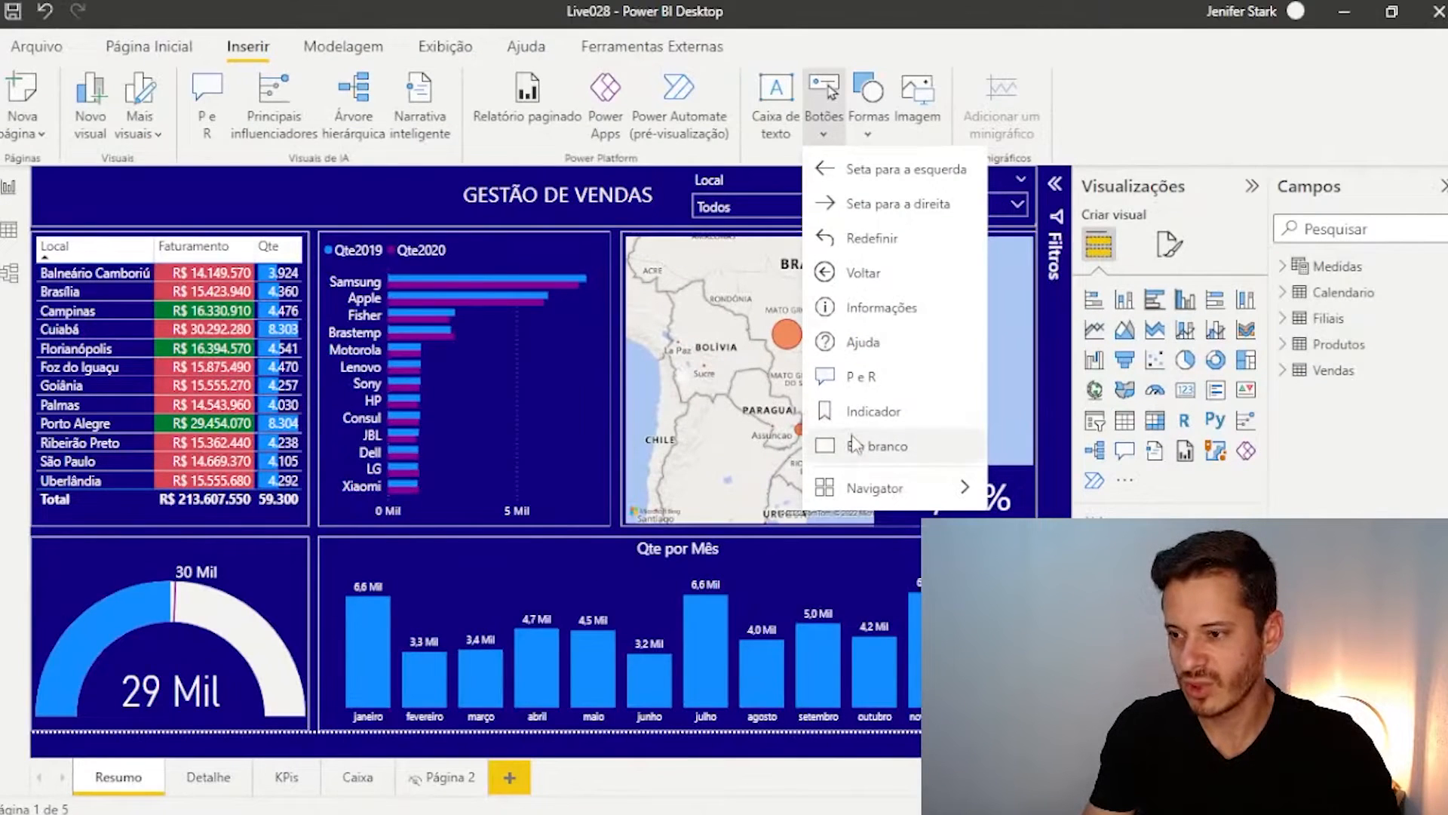
{"action": "left_click", "coordinate": [855, 446]}
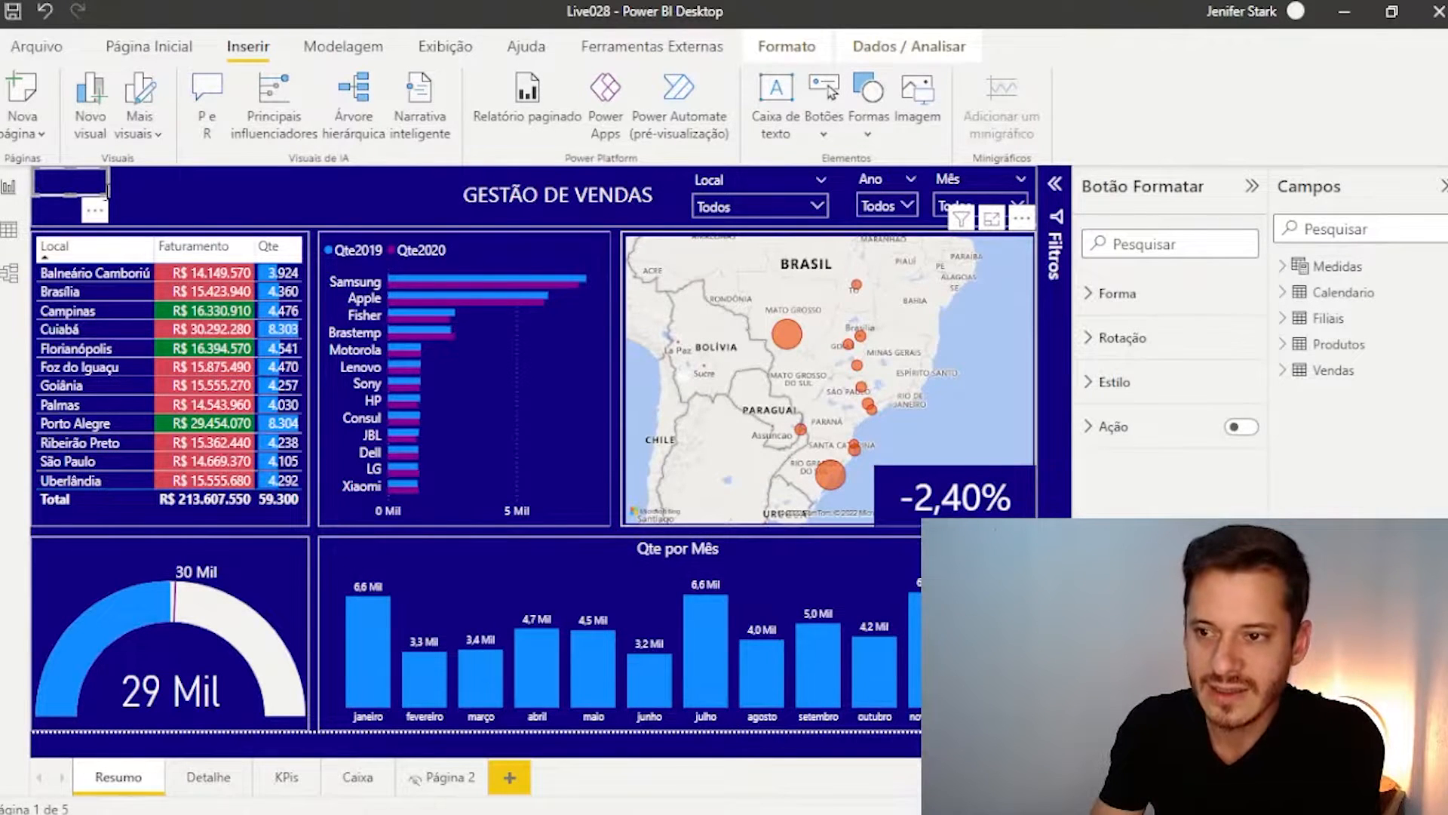
{"action": "left_click_drag", "start_coordinate": [108, 195], "coordinate": [129, 219]}
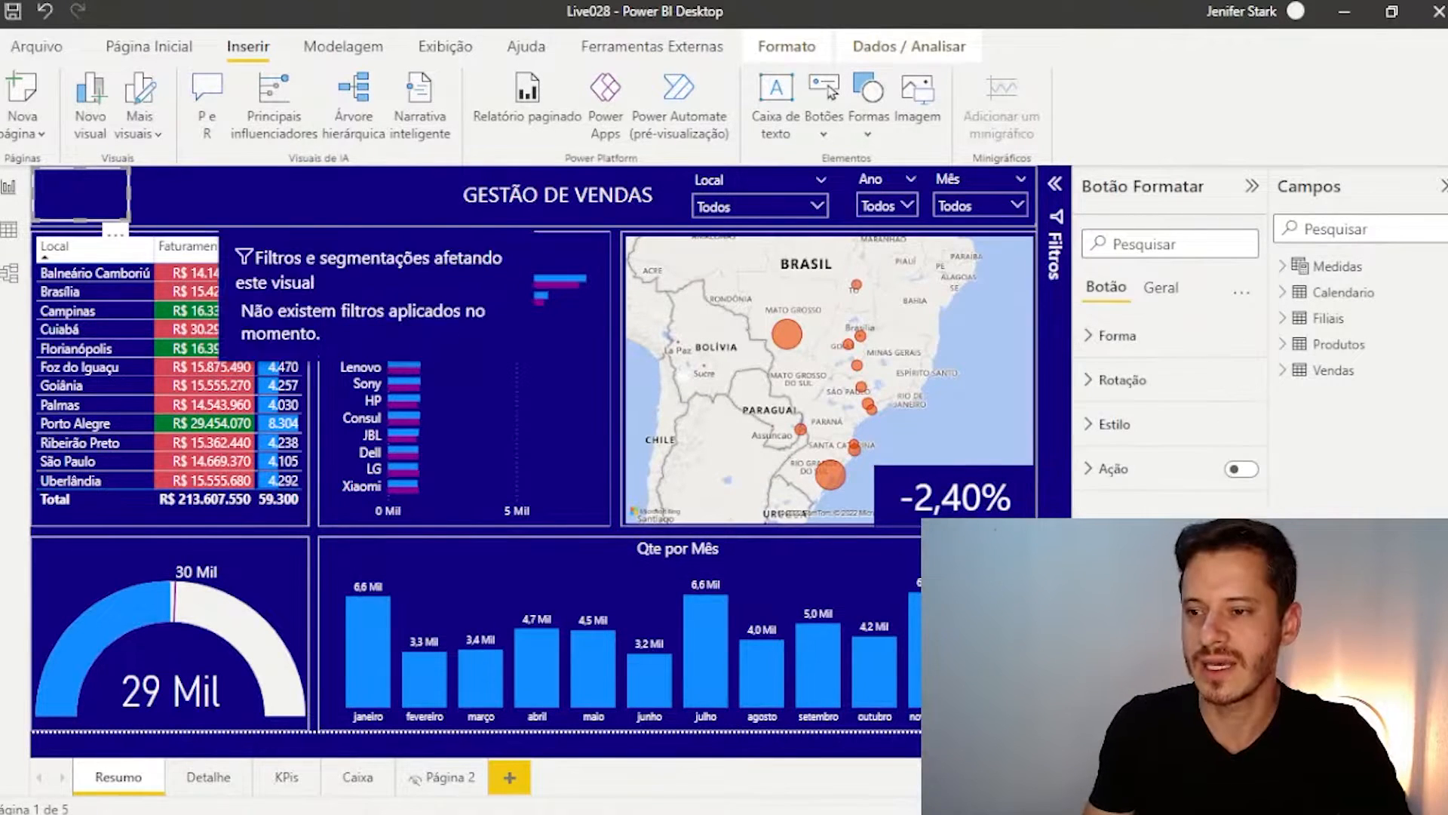
{"action": "left_click", "coordinate": [313, 473]}
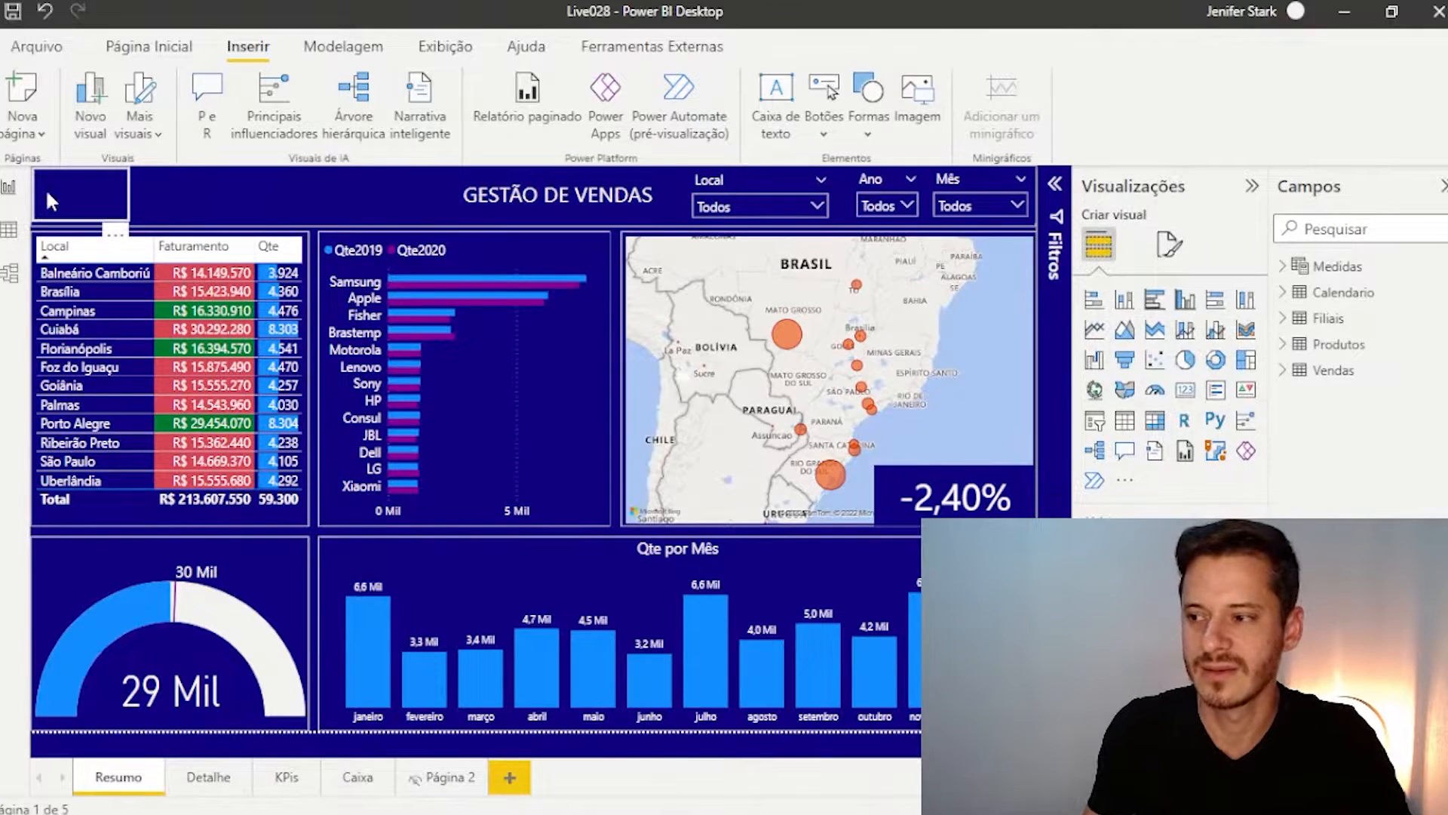
- Set the new button's text to "Resumo" in its style settings for the Padrão state
{"action": "left_click", "coordinate": [45, 187]}
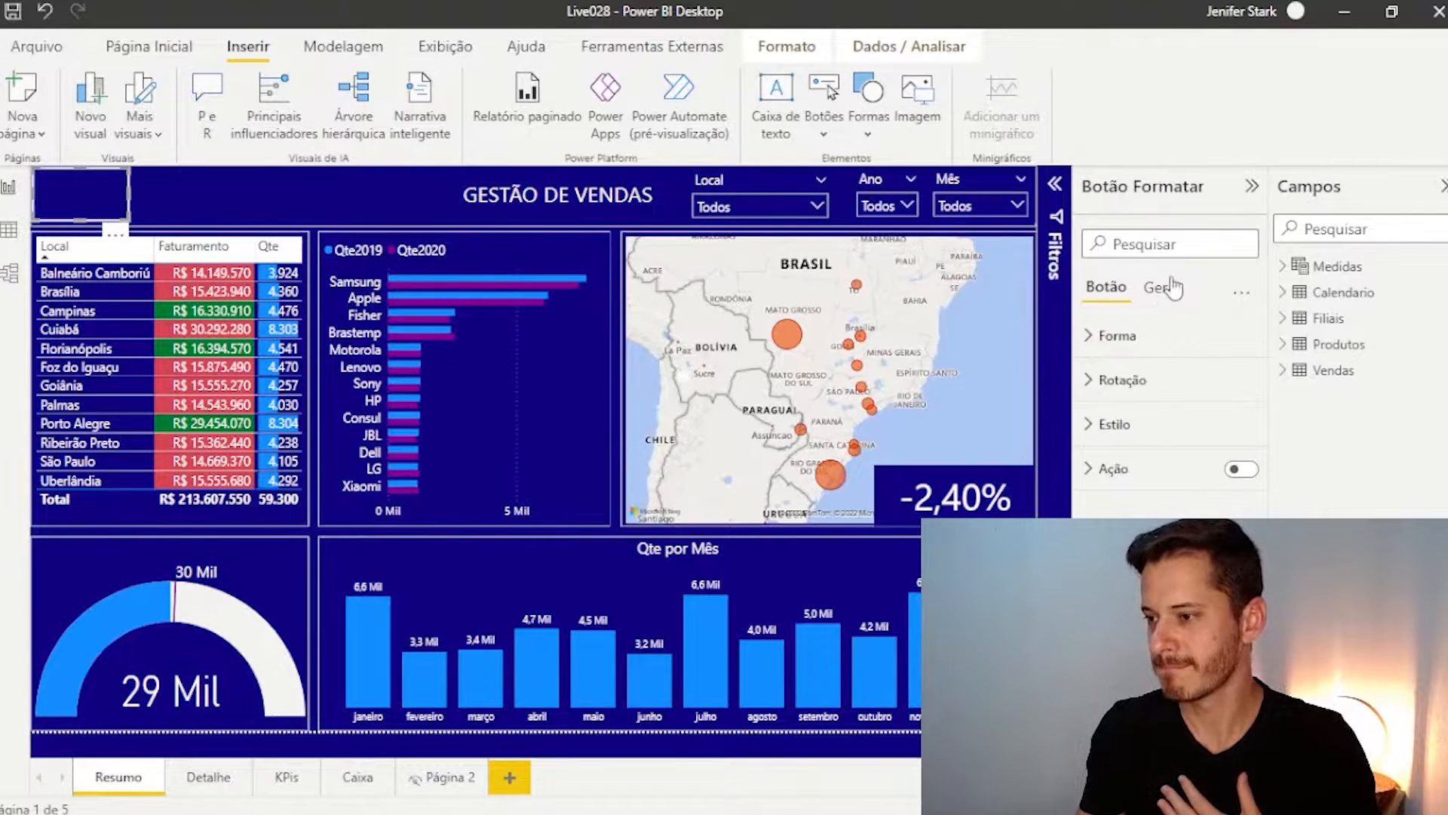
{"action": "left_click", "coordinate": [1165, 289]}
{"action": "left_click", "coordinate": [1107, 288]}
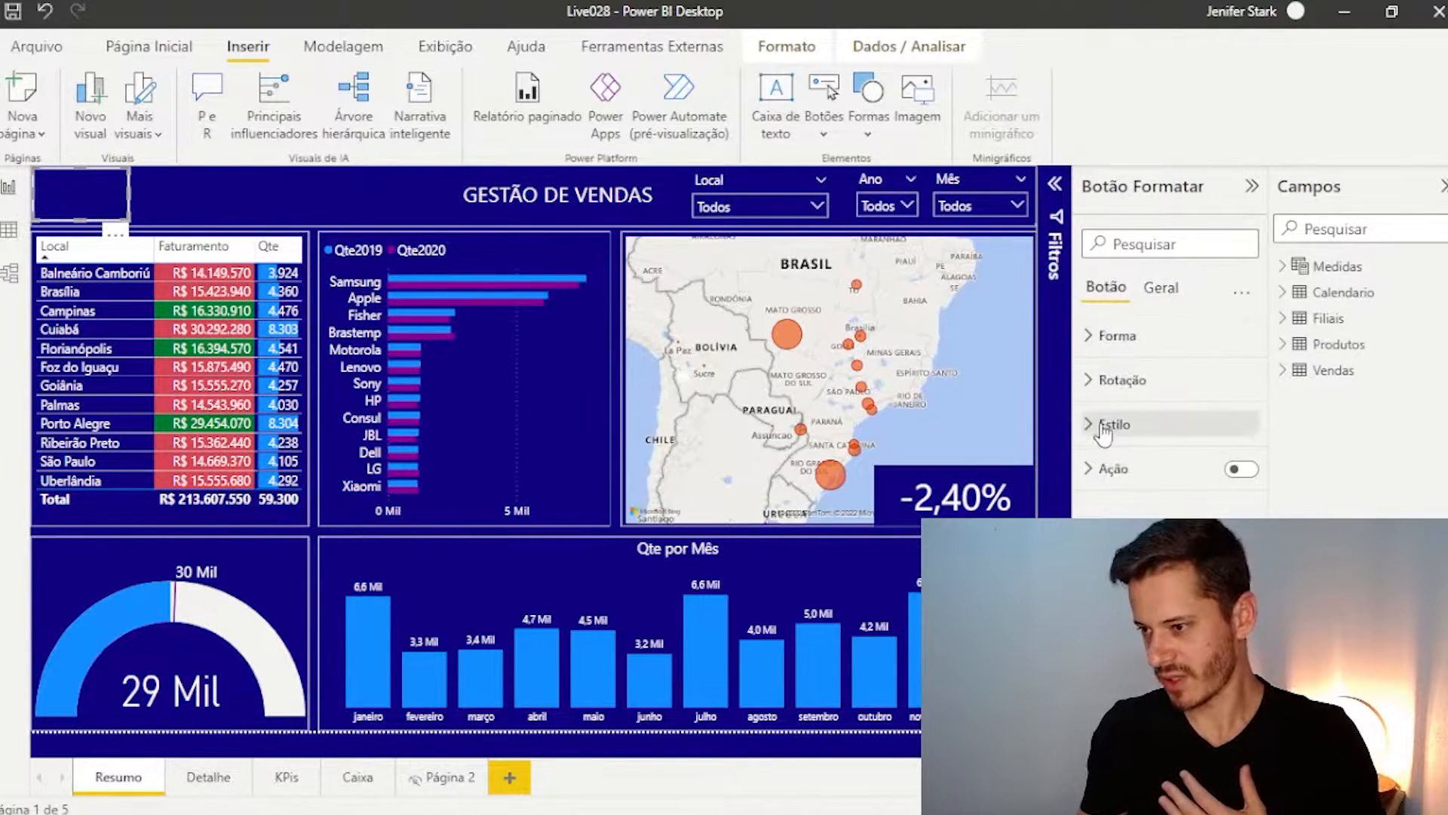
{"action": "left_click", "coordinate": [1109, 425]}
{"action": "scroll", "coordinate": [1207, 468], "scroll_direction": "down", "scroll_amount": 1}
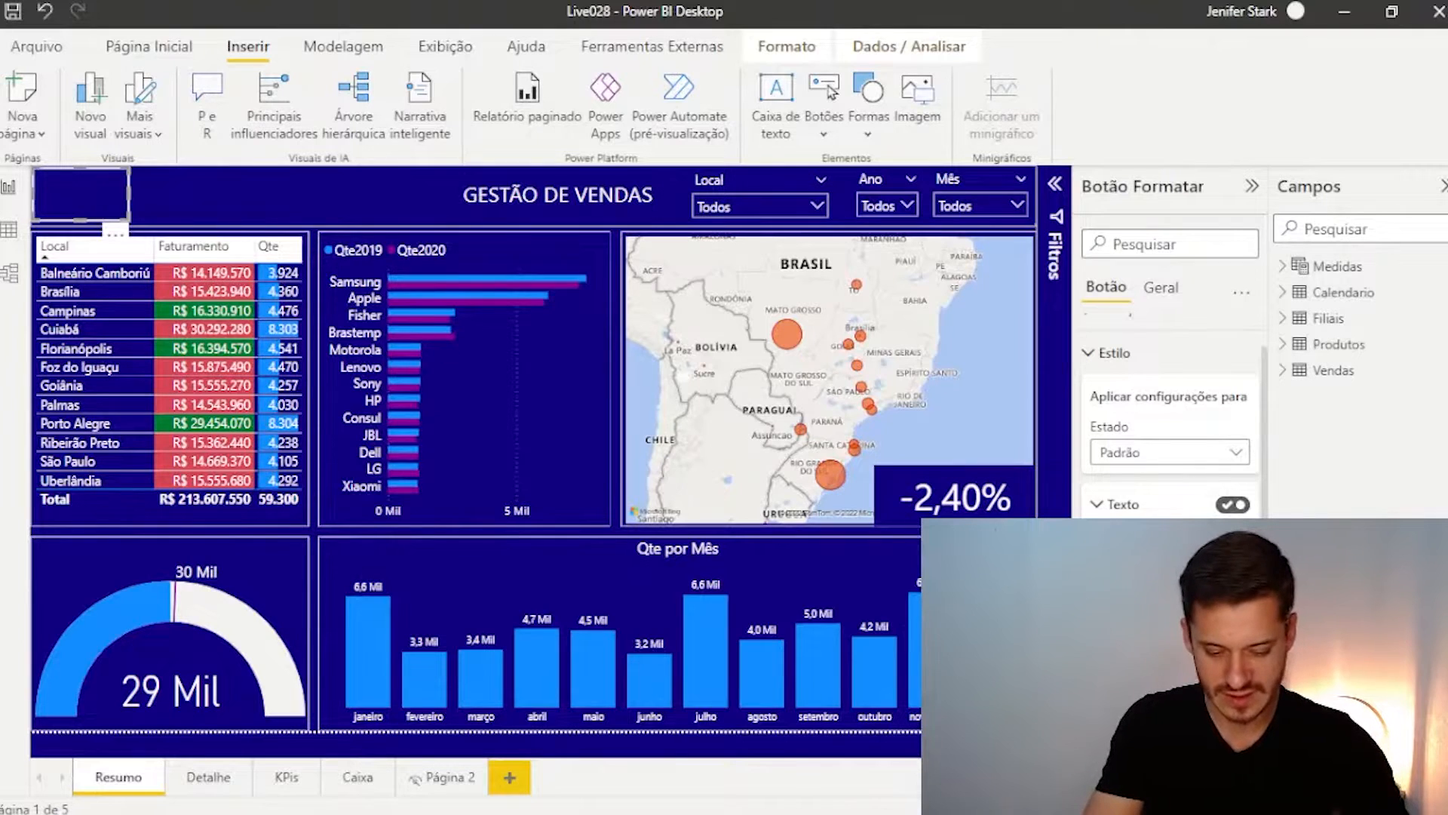
{"action": "type", "text": "REsumo"}
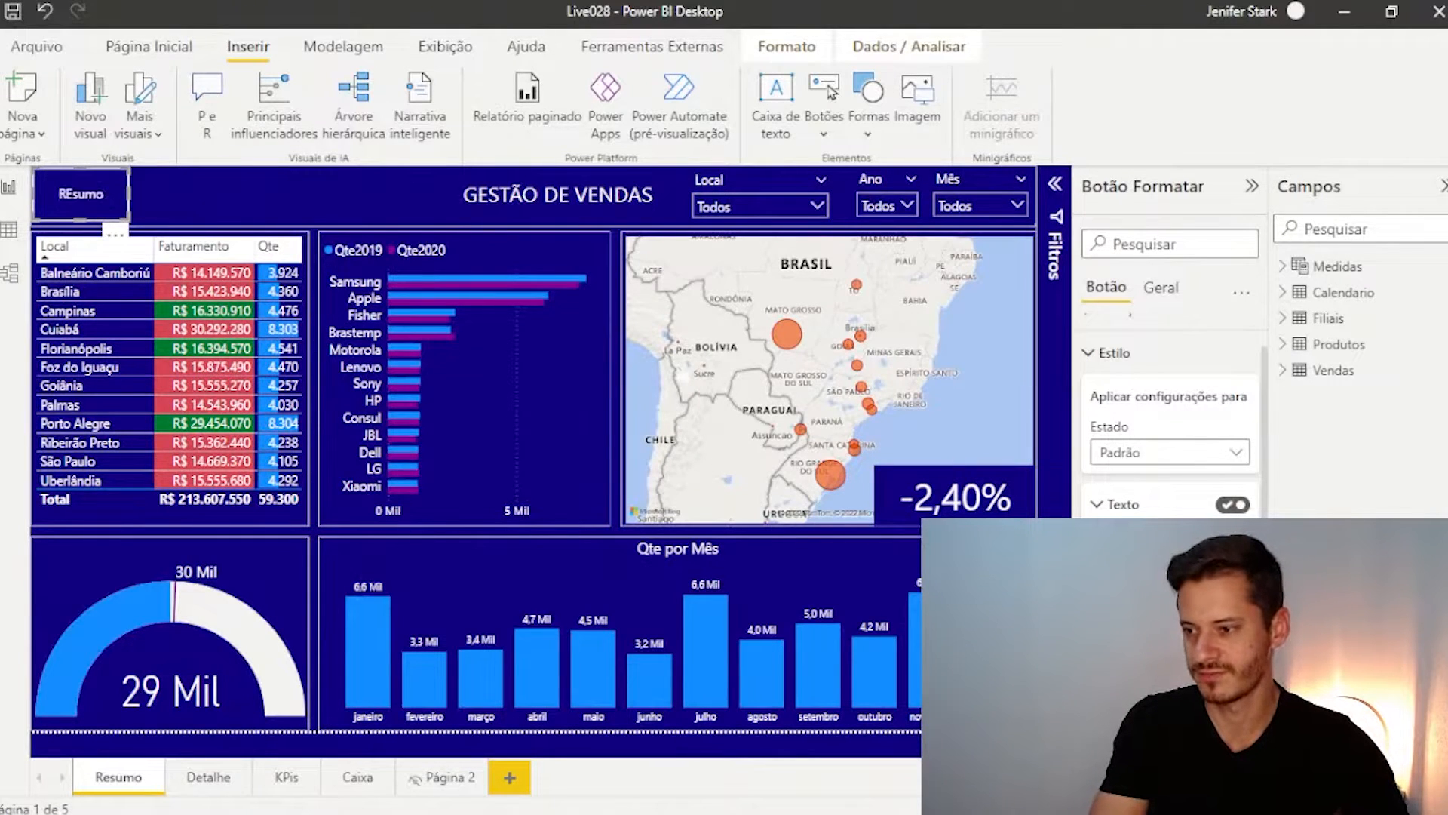
{"action": "key", "text": "BackSpace"}
{"action": "key", "text": "BackSpace"}
{"action": "key", "text": "BackSpace"}
{"action": "key", "text": "BackSpace"}
{"action": "key", "text": "BackSpace"}
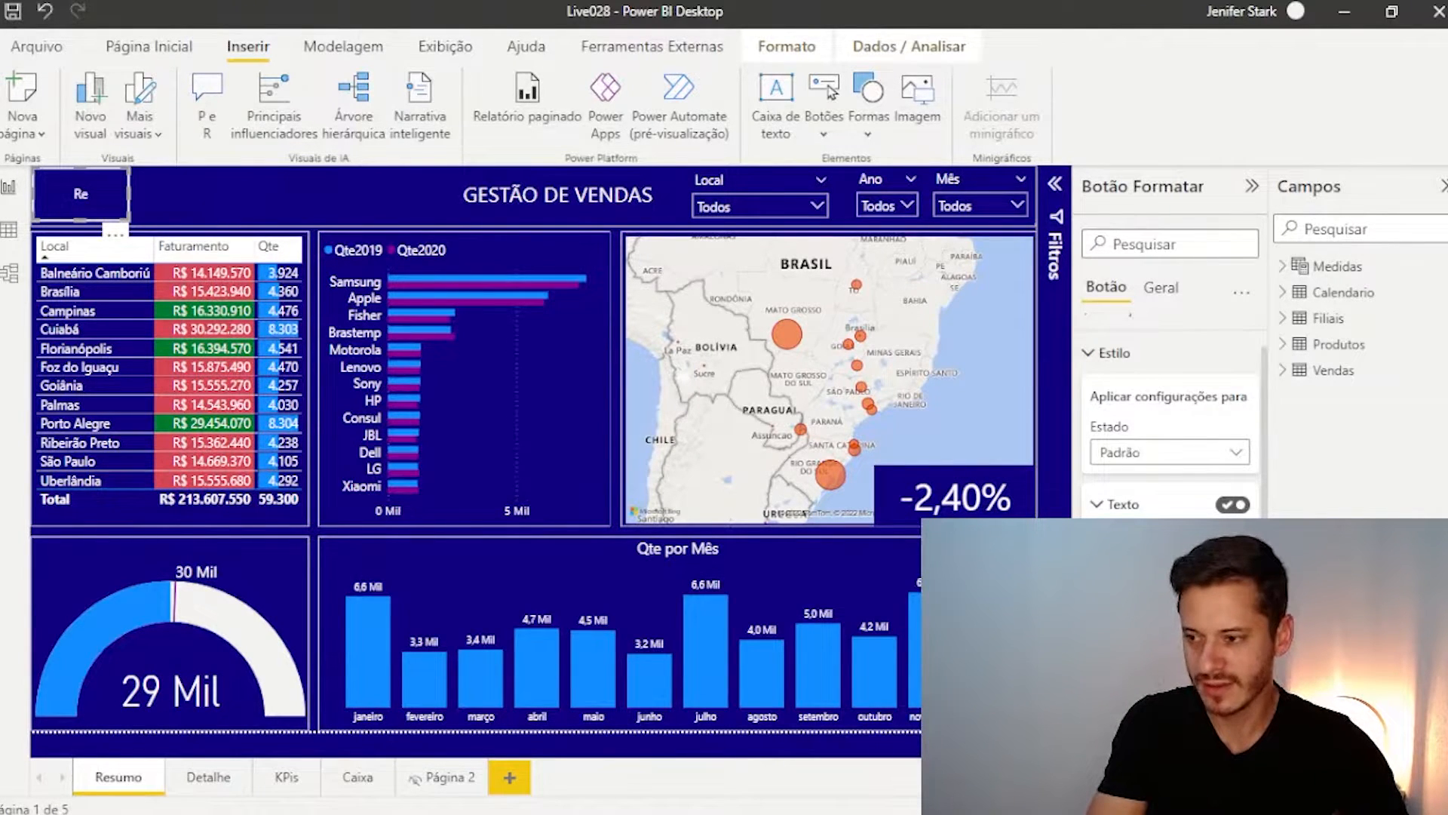
{"action": "type", "text": "esumo"}
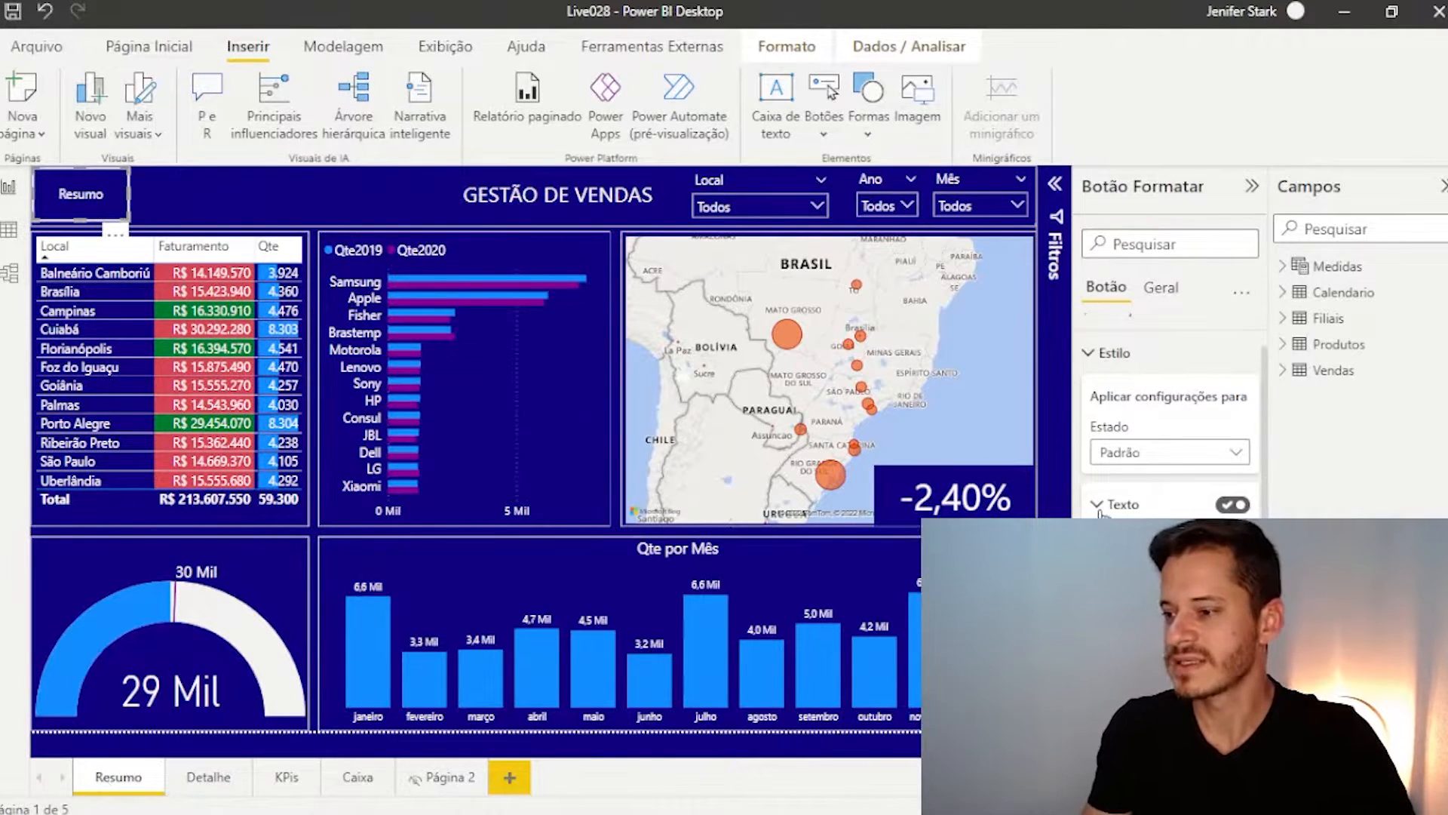
- Examine the states available for the Resumo button's style settings, keeping Padrão selected
{"action": "left_click", "coordinate": [1134, 454]}
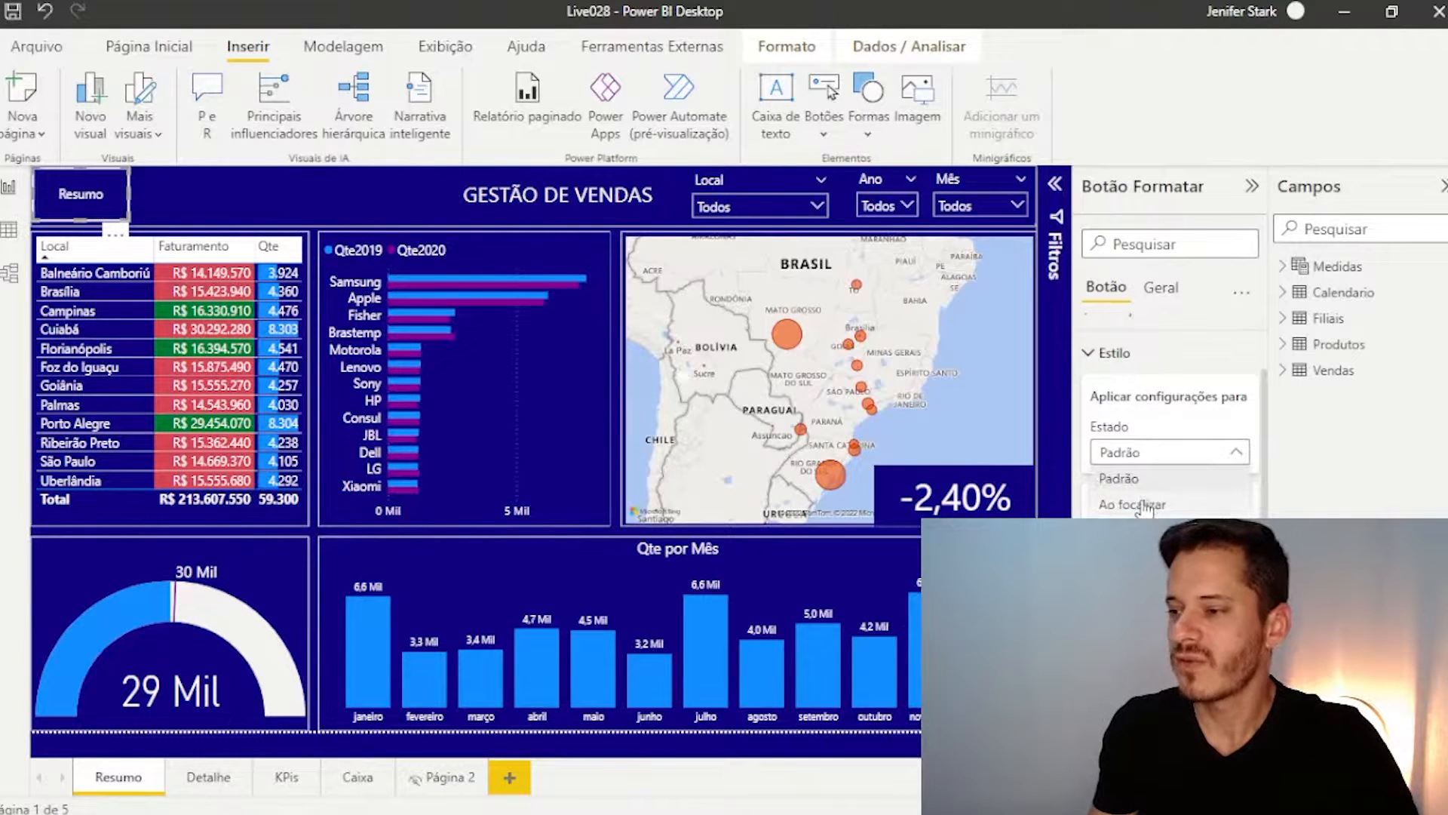
{"action": "left_click", "coordinate": [1140, 475]}
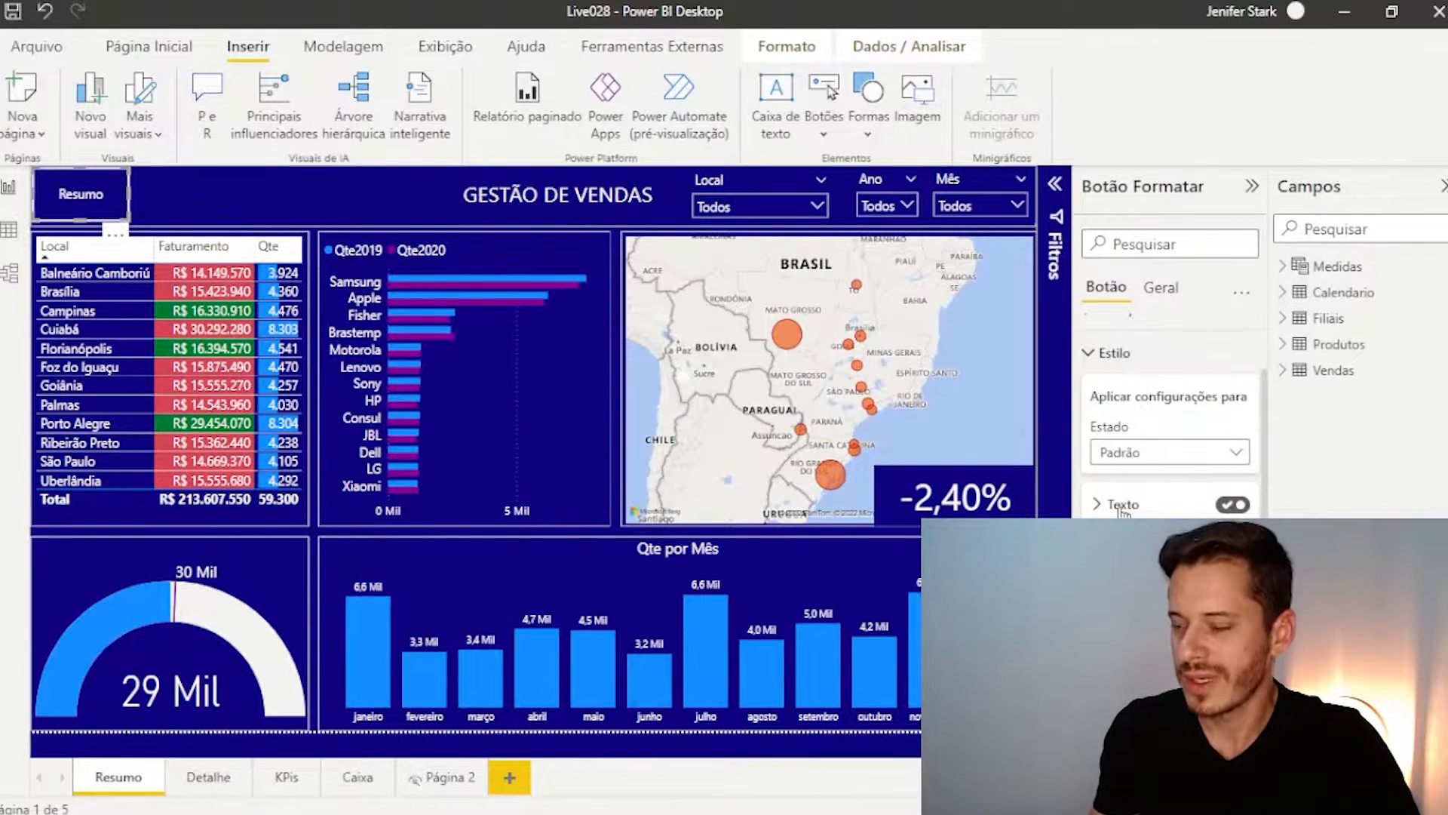
{"action": "left_click", "coordinate": [1133, 460]}
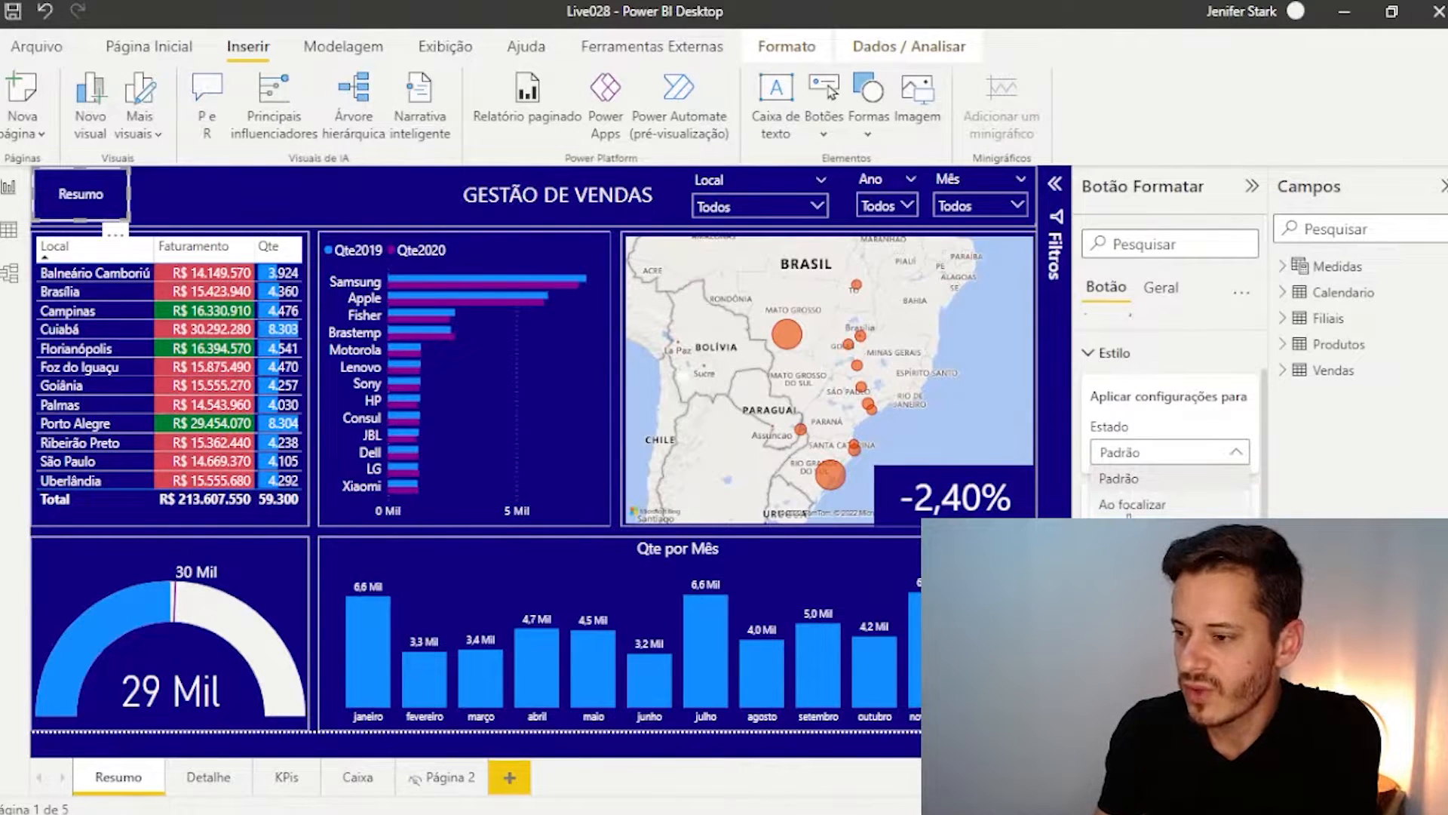
{"action": "left_click", "coordinate": [1135, 450]}
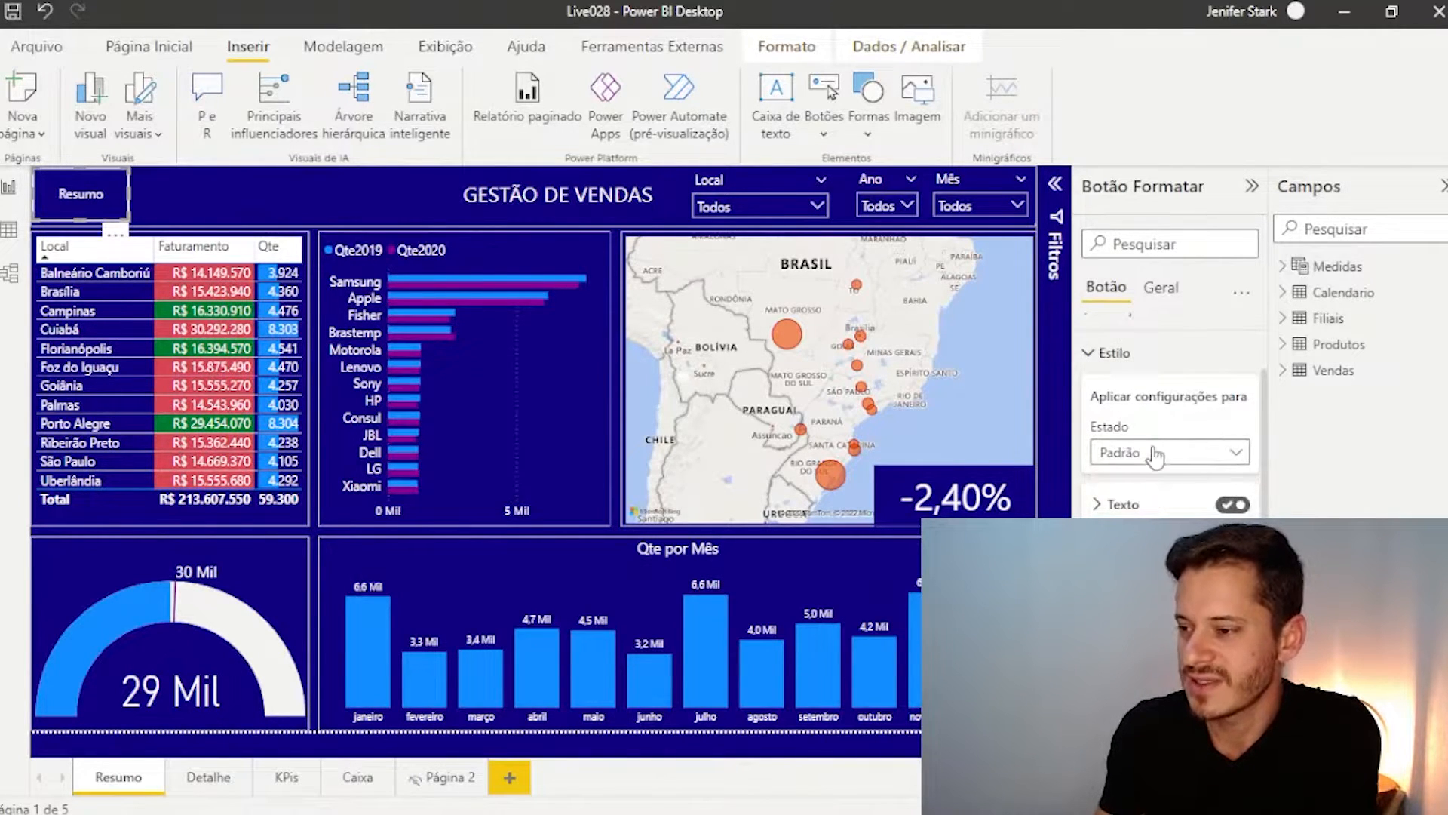
{"action": "left_click", "coordinate": [311, 318]}
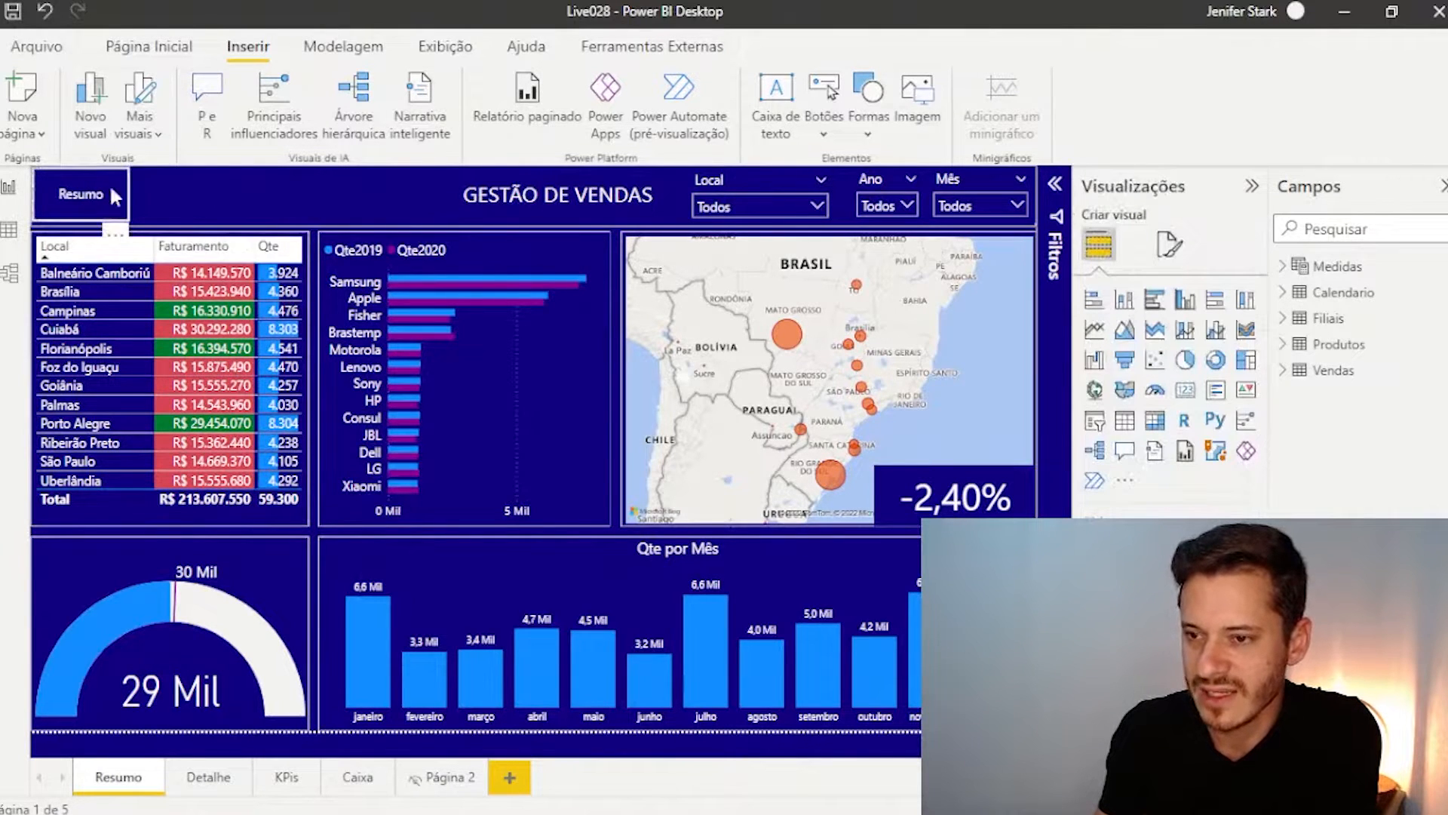
{"action": "left_click", "coordinate": [55, 195]}
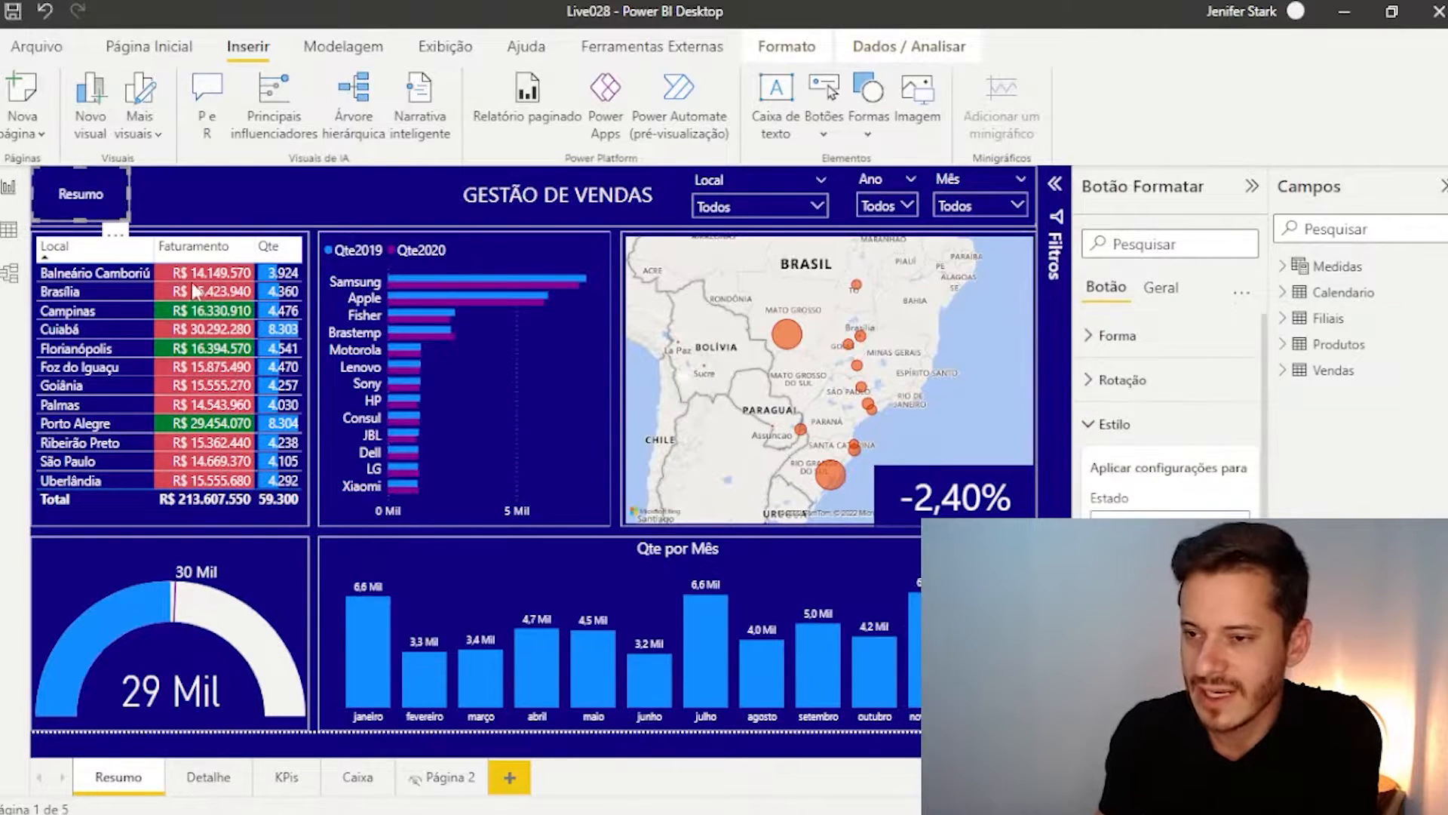
{"action": "left_click", "coordinate": [308, 370]}
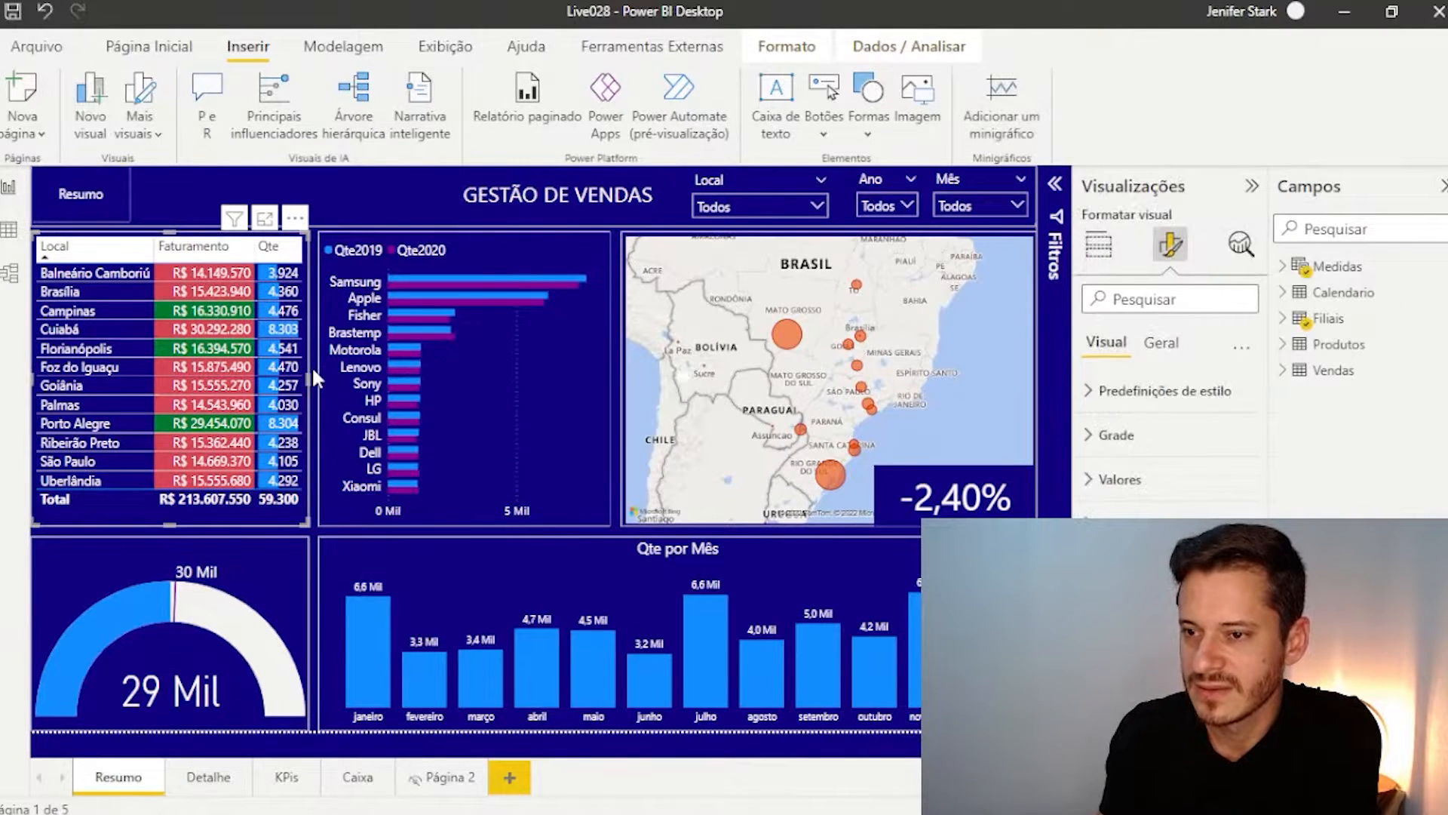
- Reselect the Resumo button and apply its style settings to the Ao focalizar state
{"action": "left_click", "coordinate": [92, 189]}
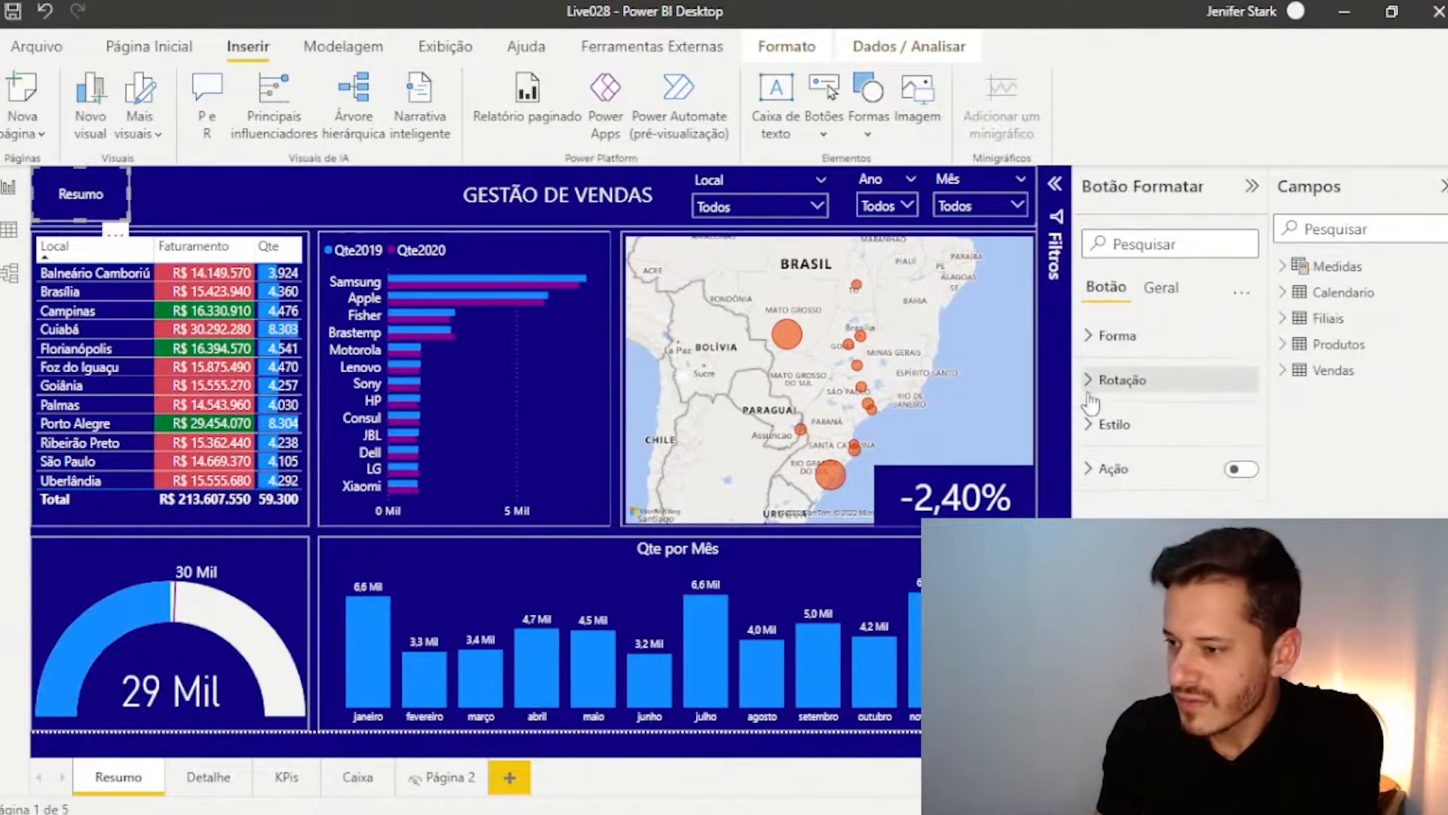
{"action": "left_click", "coordinate": [1091, 430]}
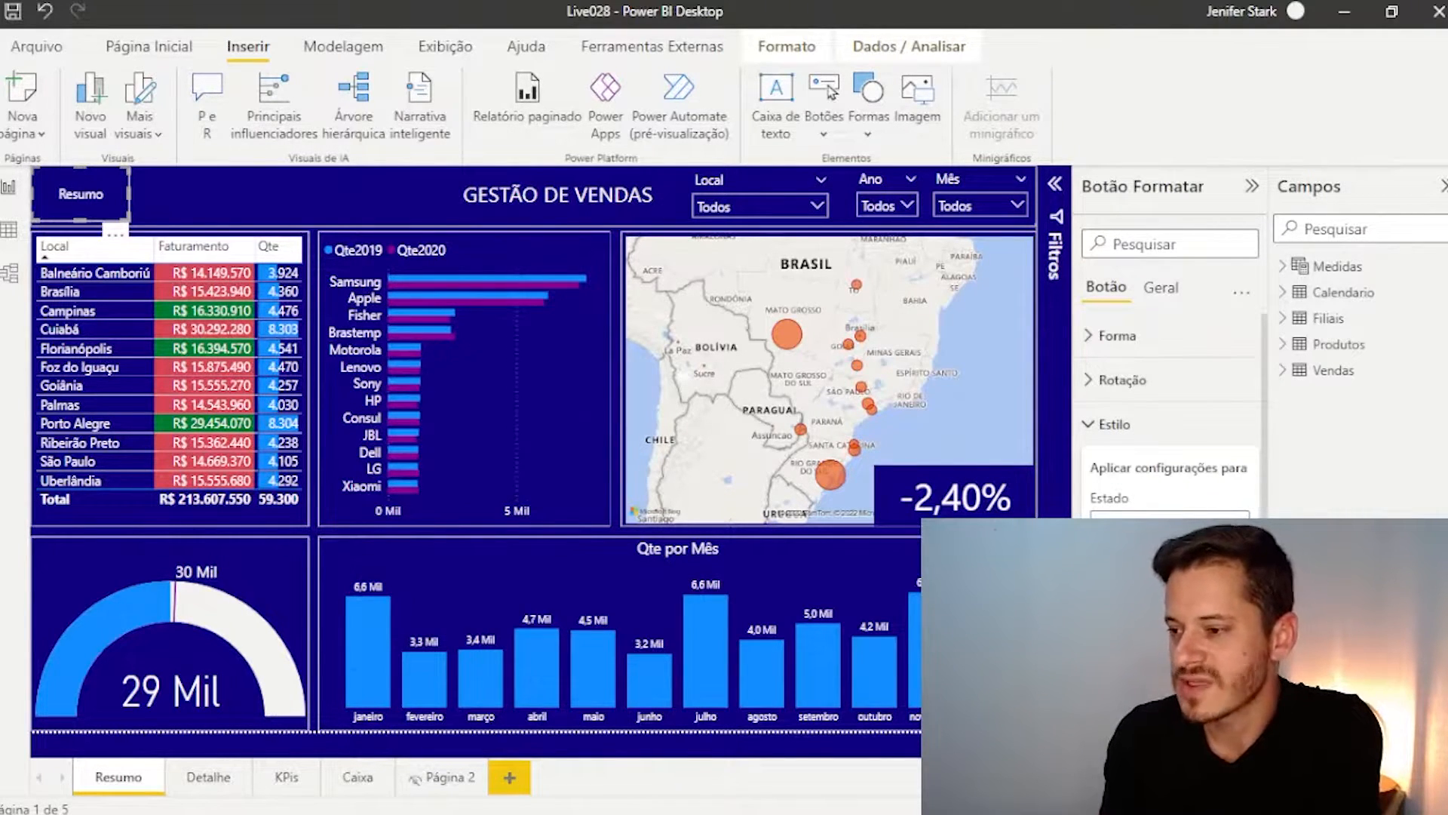
{"action": "scroll", "coordinate": [1188, 495], "scroll_direction": "down", "scroll_amount": 1}
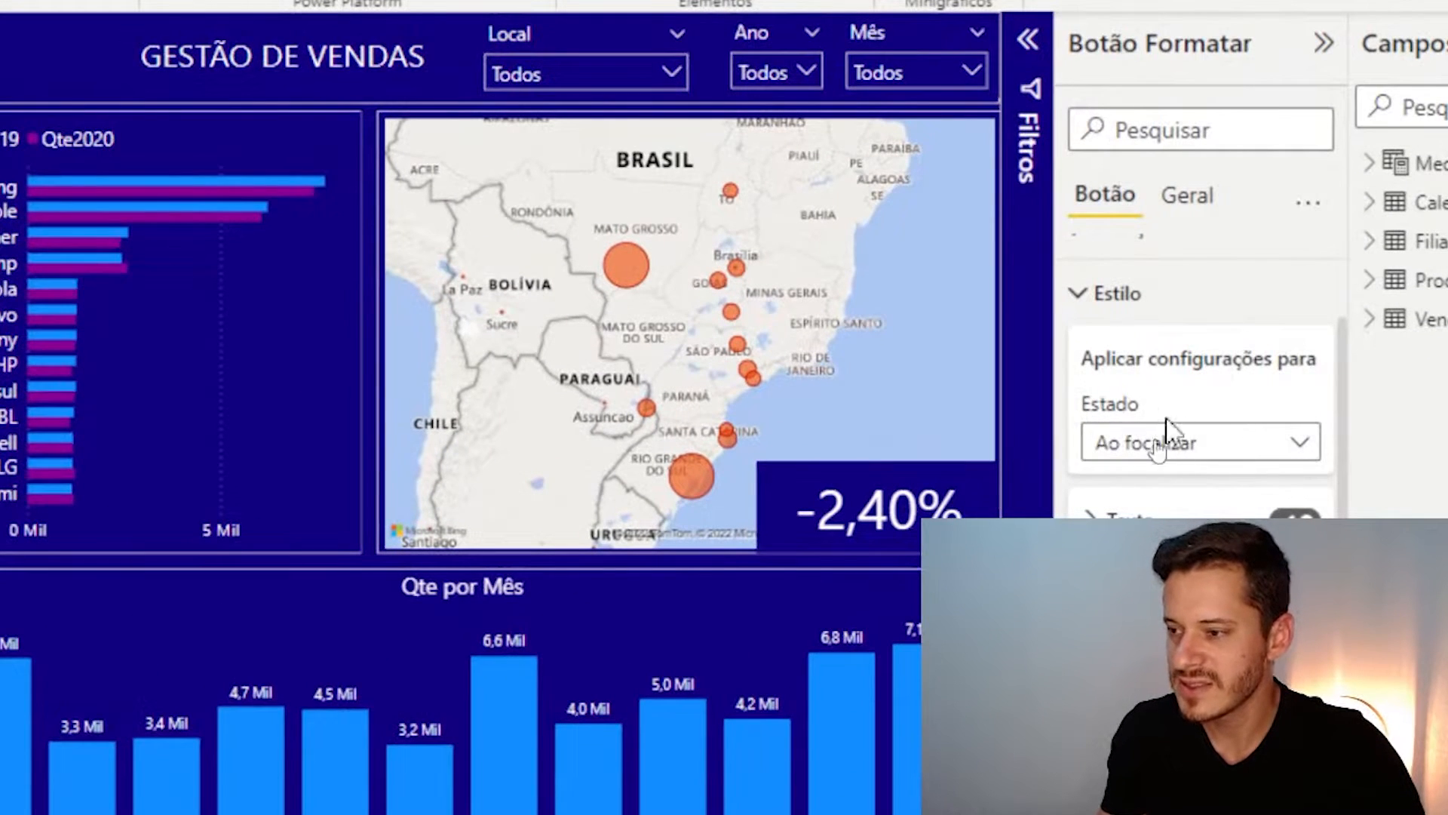
{"action": "left_click", "coordinate": [1132, 456]}
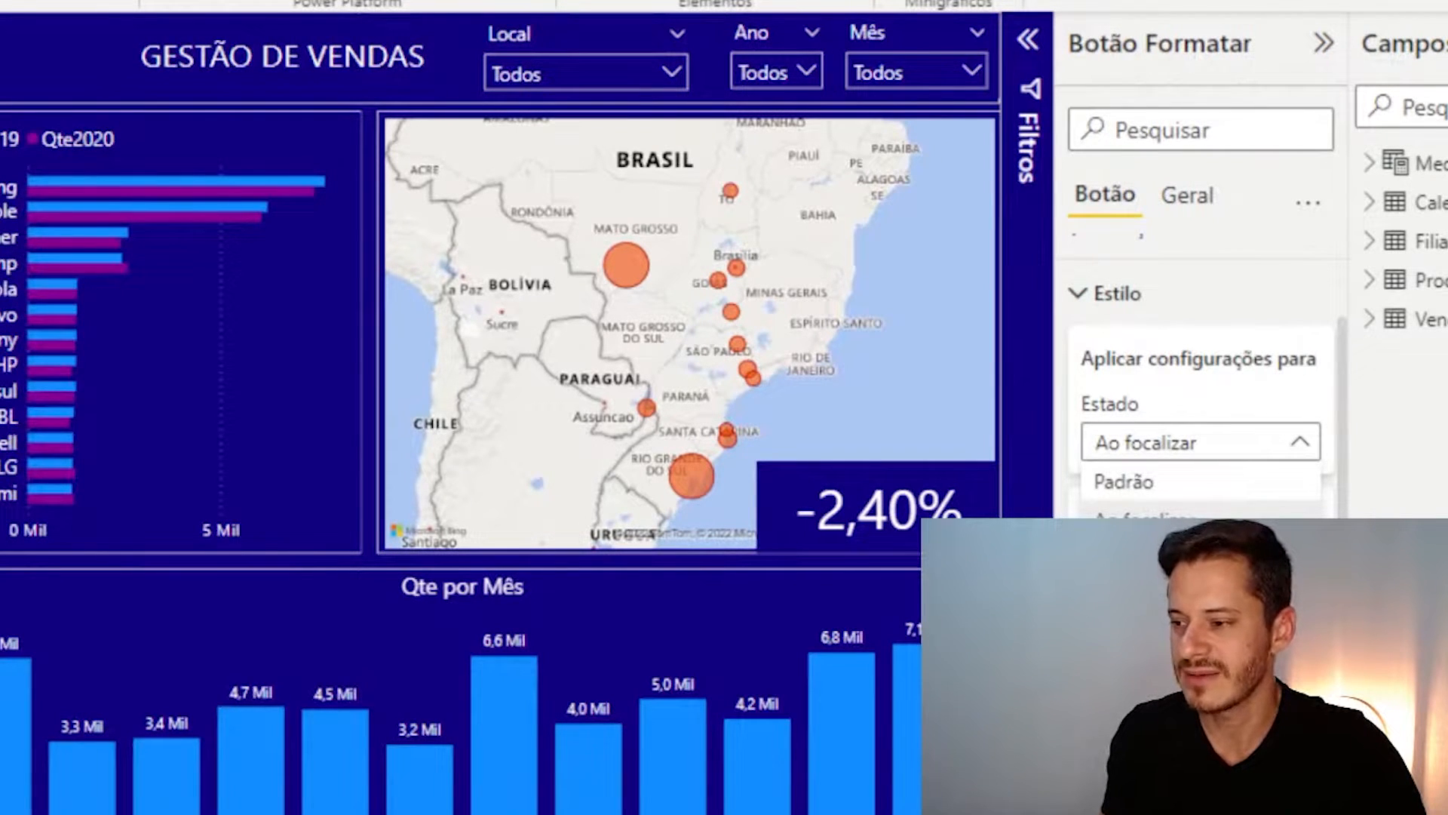
{"action": "left_click", "coordinate": [1136, 513]}
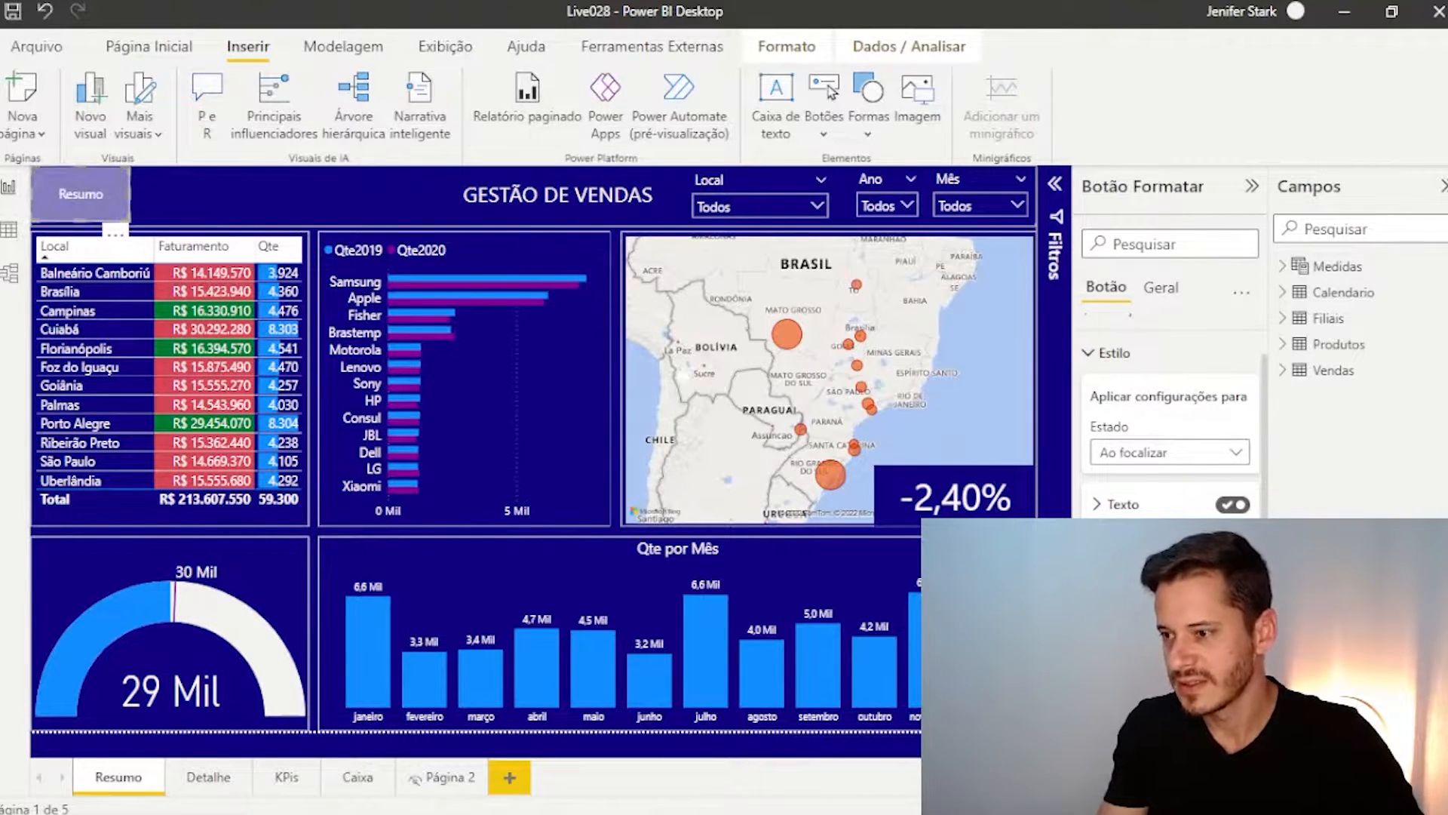
- Set the Resumo button's fill colour for the Ao focalizar state to the orange theme colour
{"action": "scroll", "coordinate": [1170, 377], "scroll_direction": "down", "scroll_amount": 3}
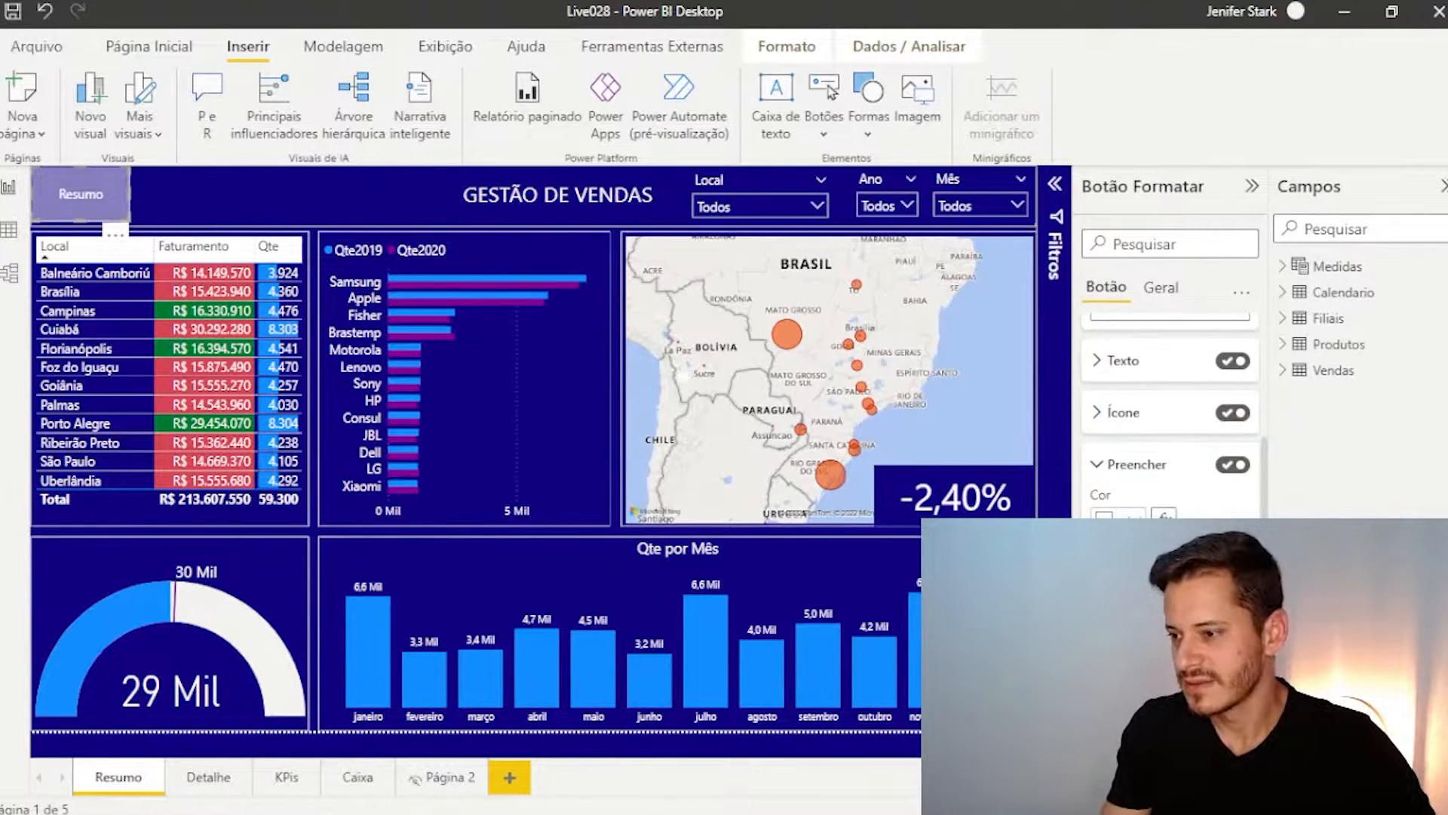
{"action": "left_click", "coordinate": [1121, 518]}
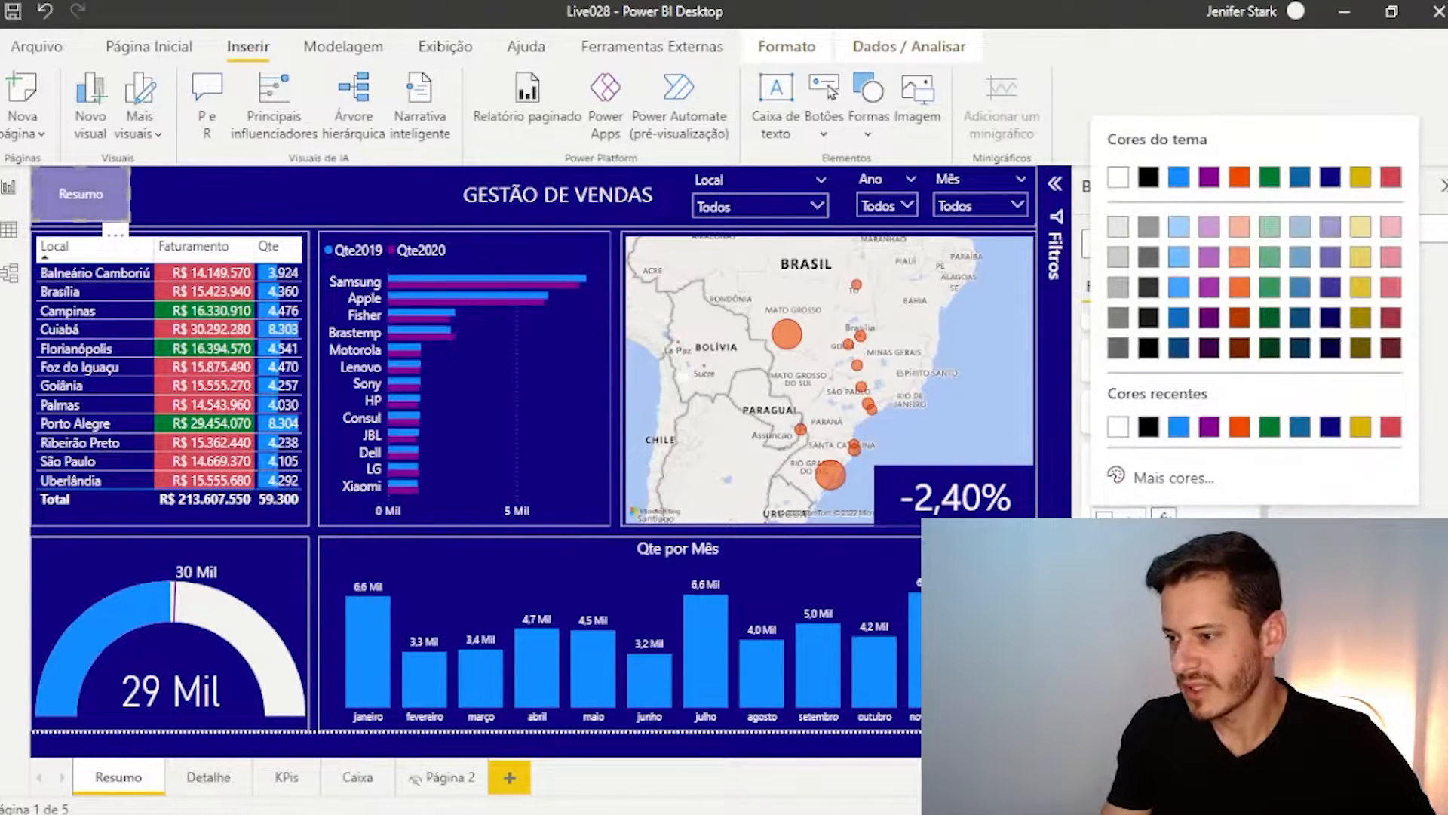
{"action": "scroll", "coordinate": [1181, 520], "scroll_direction": "up", "scroll_amount": 3}
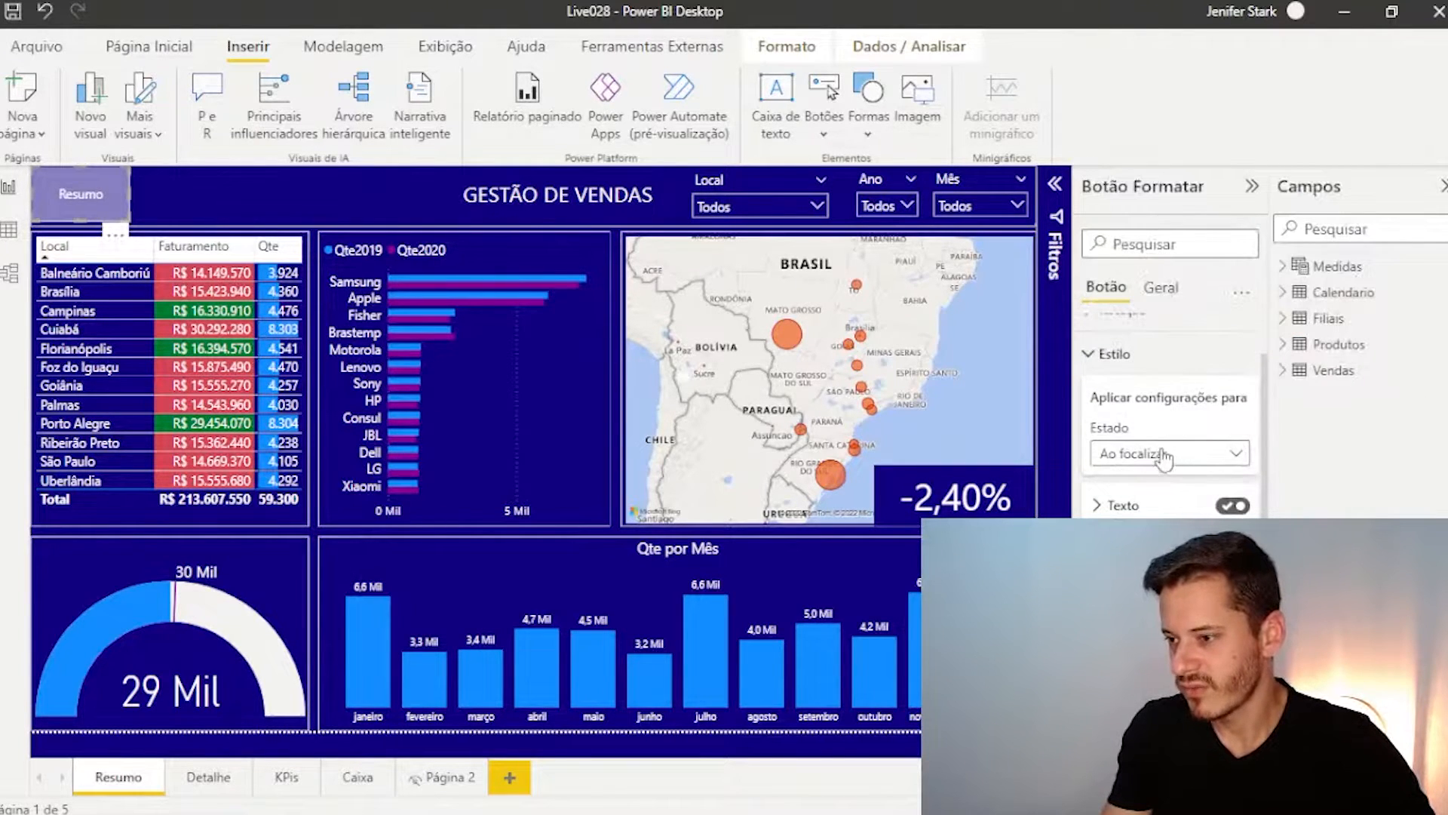
{"action": "scroll", "coordinate": [1170, 445], "scroll_direction": "down", "scroll_amount": 2}
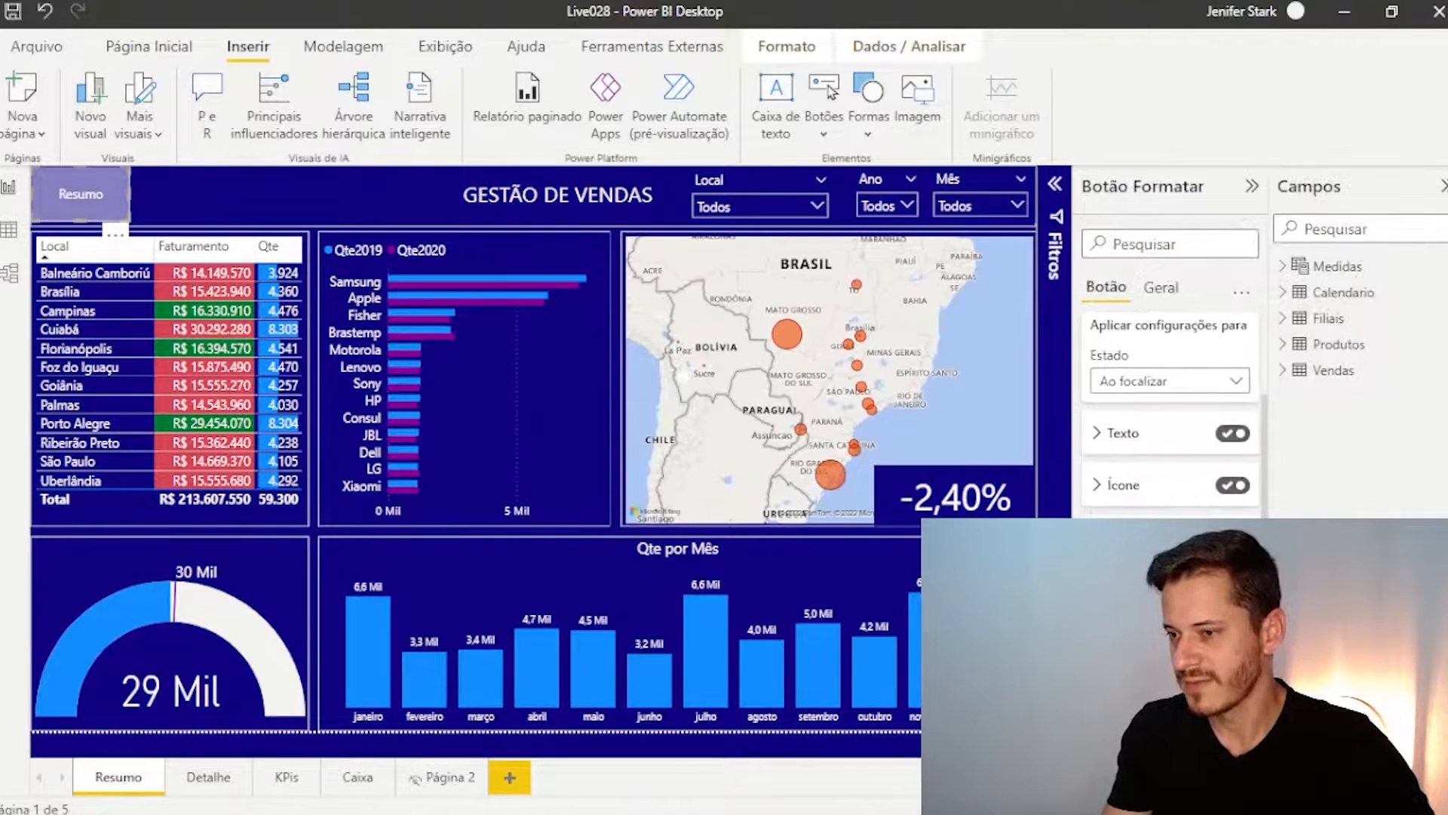
{"action": "scroll", "coordinate": [1170, 415], "scroll_direction": "down", "scroll_amount": 2}
{"action": "left_click", "coordinate": [1124, 519]}
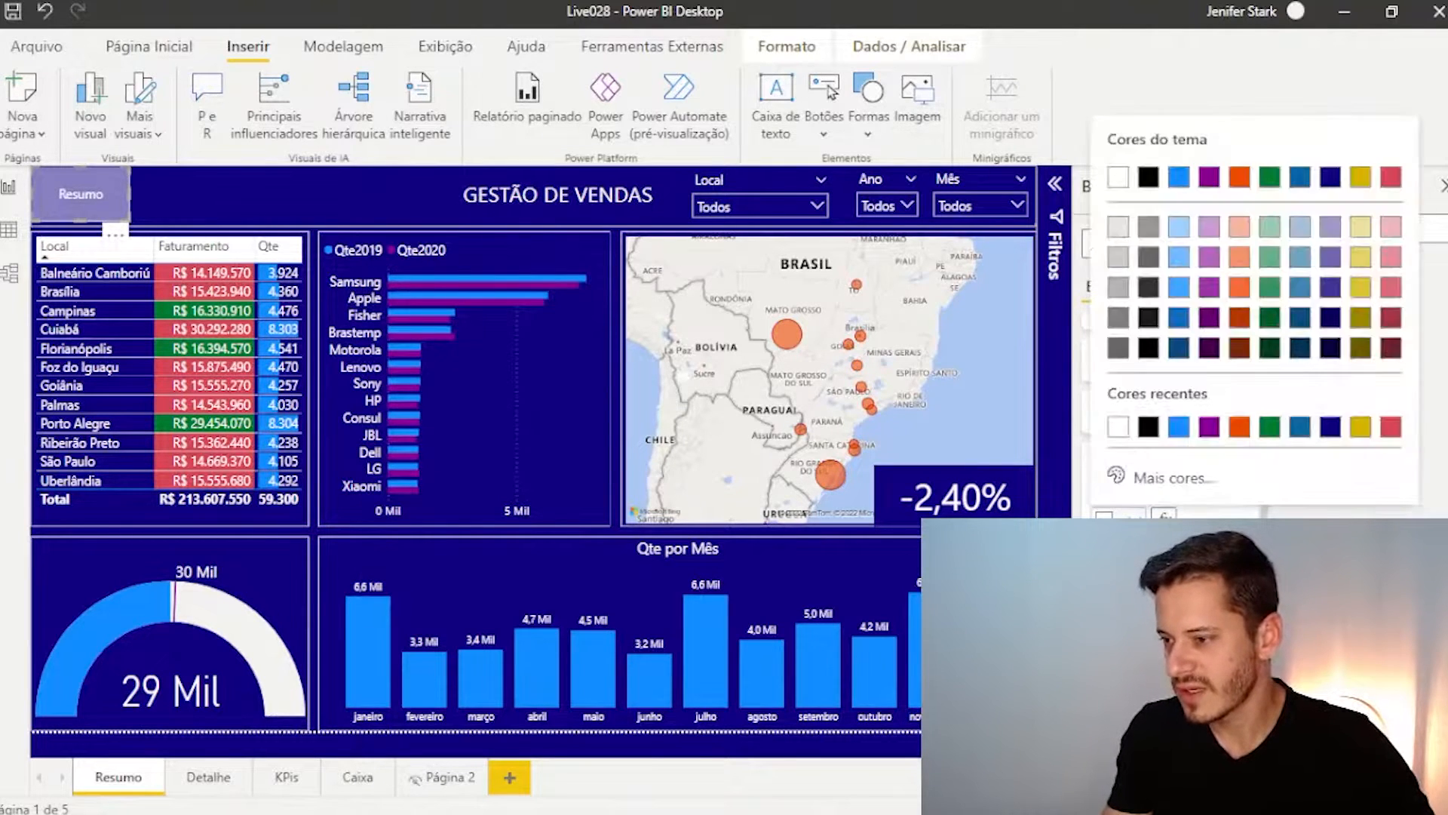
{"action": "left_click", "coordinate": [1239, 178]}
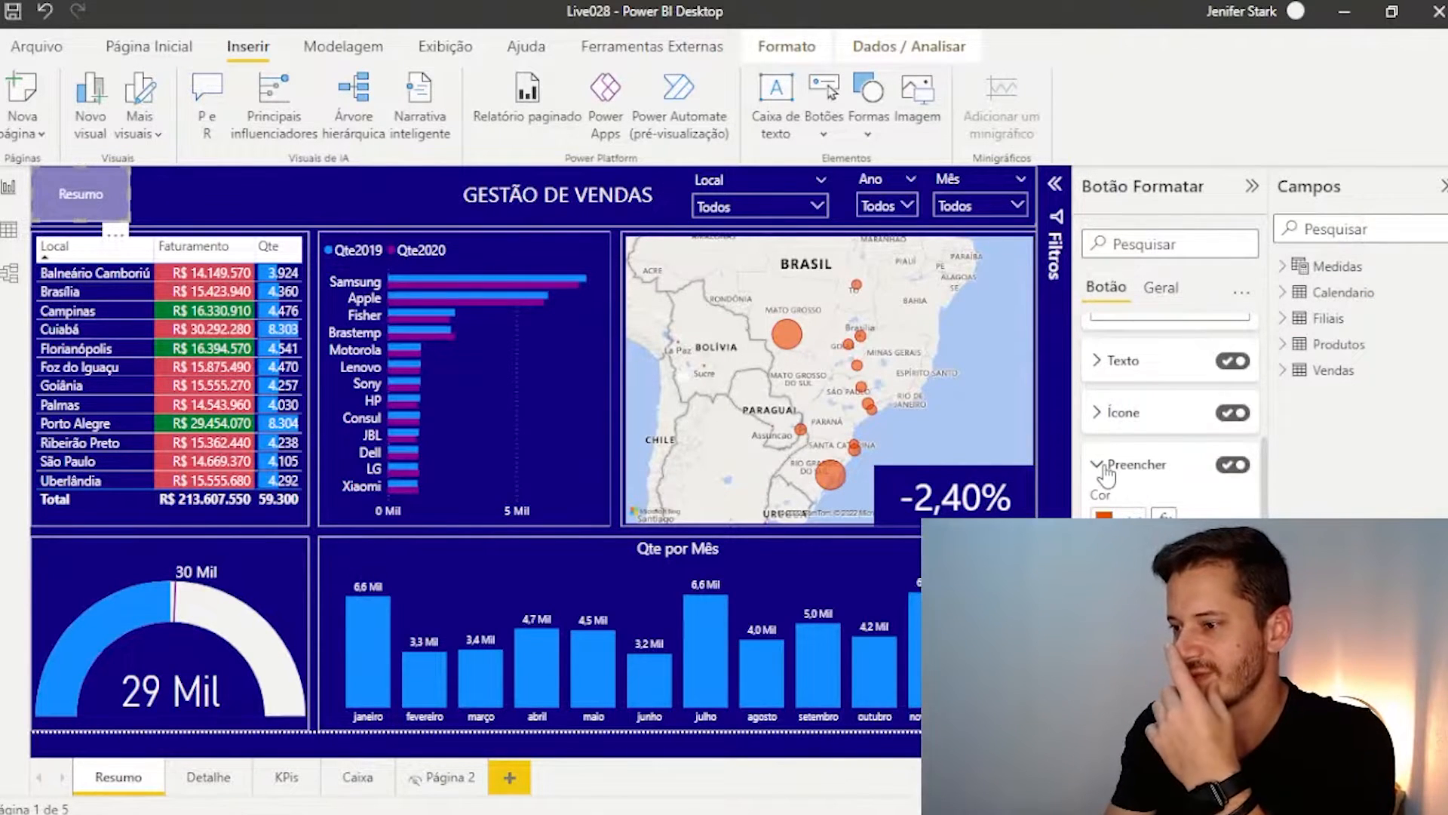
- Switch the Resumo button's style settings back to the Padrão state
{"action": "scroll", "coordinate": [1104, 465], "scroll_direction": "up", "scroll_amount": 2}
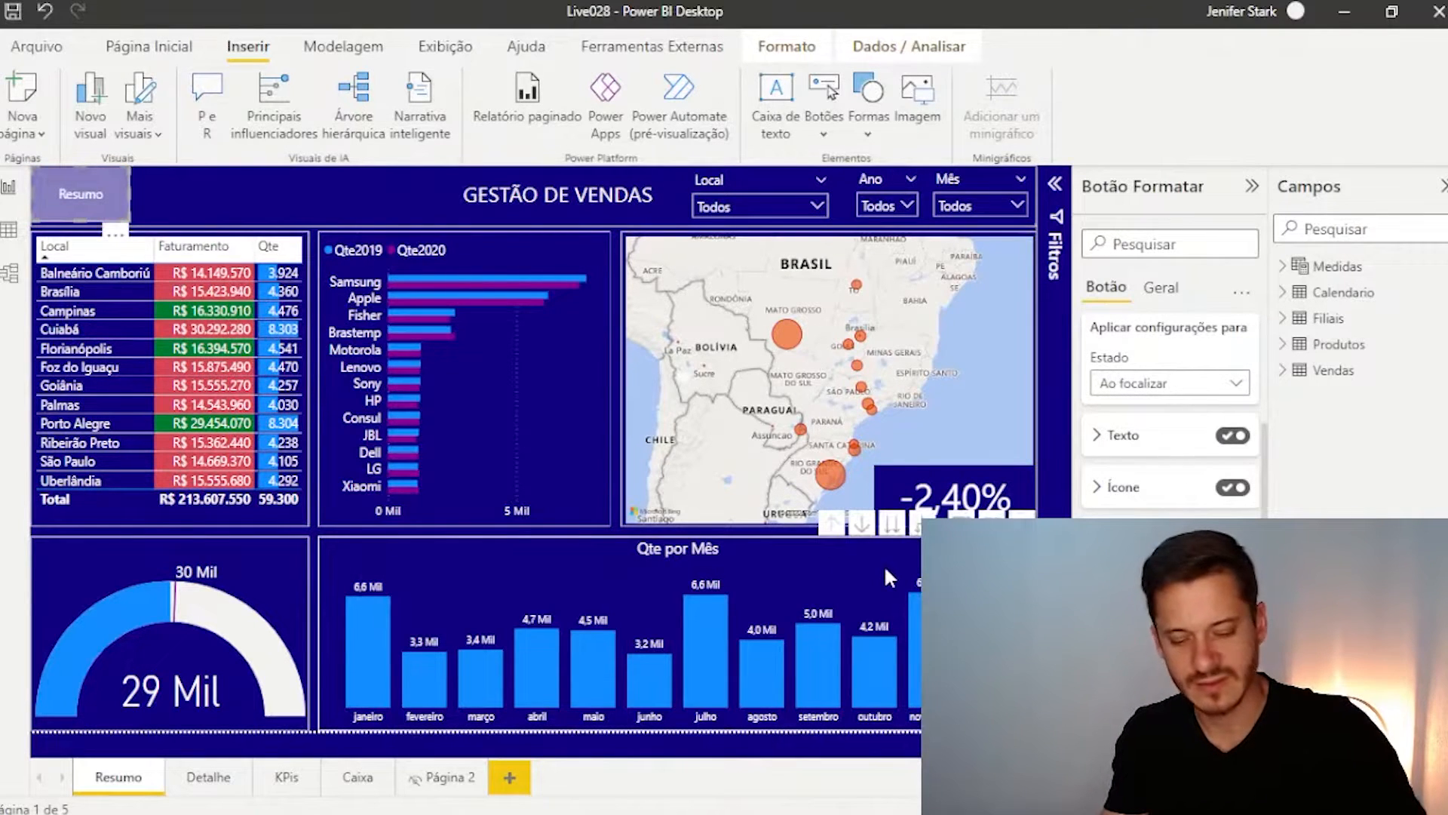
{"action": "left_click", "coordinate": [1172, 385]}
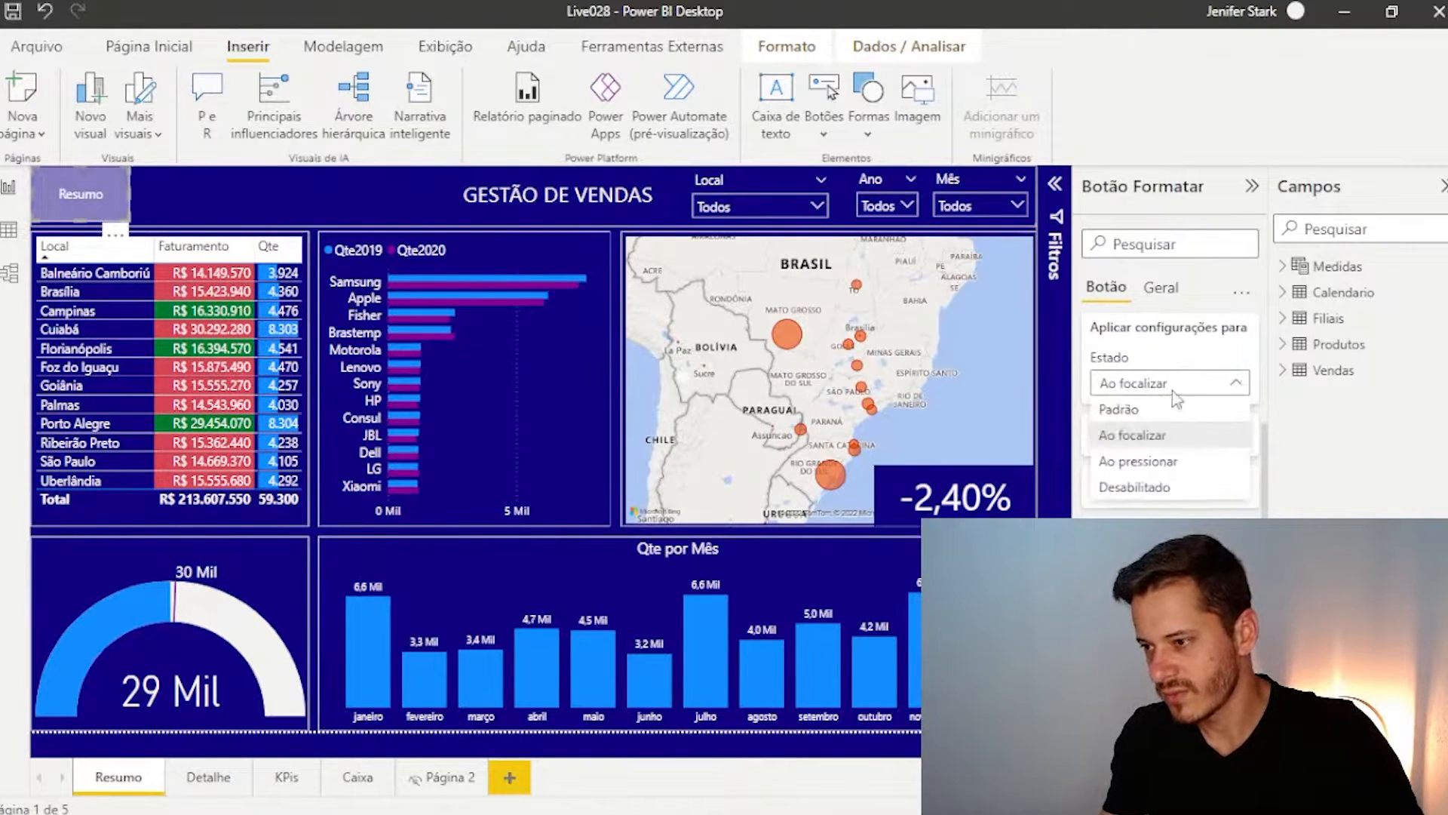
{"action": "left_click", "coordinate": [1152, 413]}
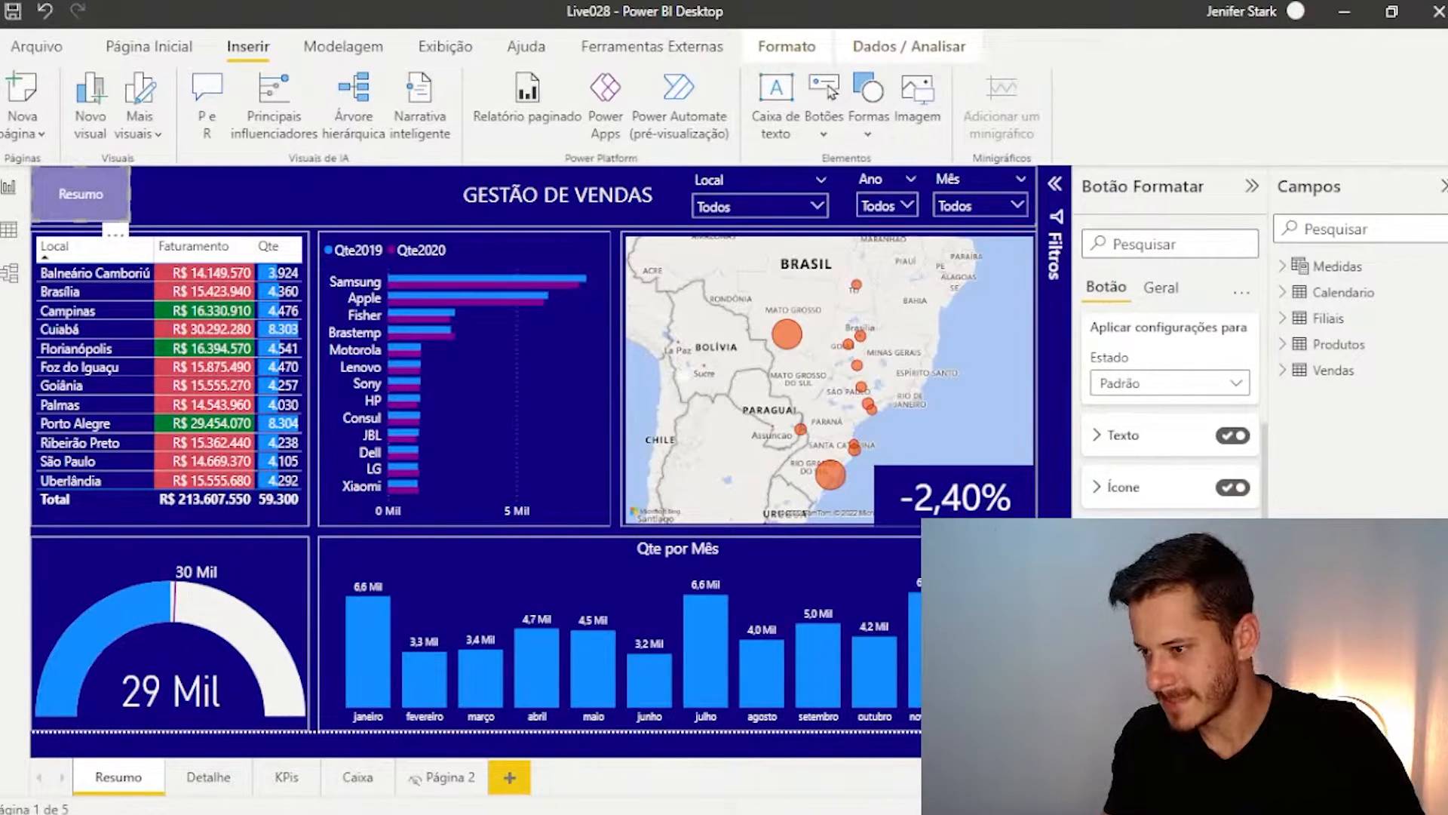
- Make the Resumo button's Padrão fill opaque and set its colour to the dark blue of the report background
{"action": "left_click", "coordinate": [1137, 539]}
{"action": "scroll", "coordinate": [1137, 539], "scroll_direction": "down", "scroll_amount": 1}
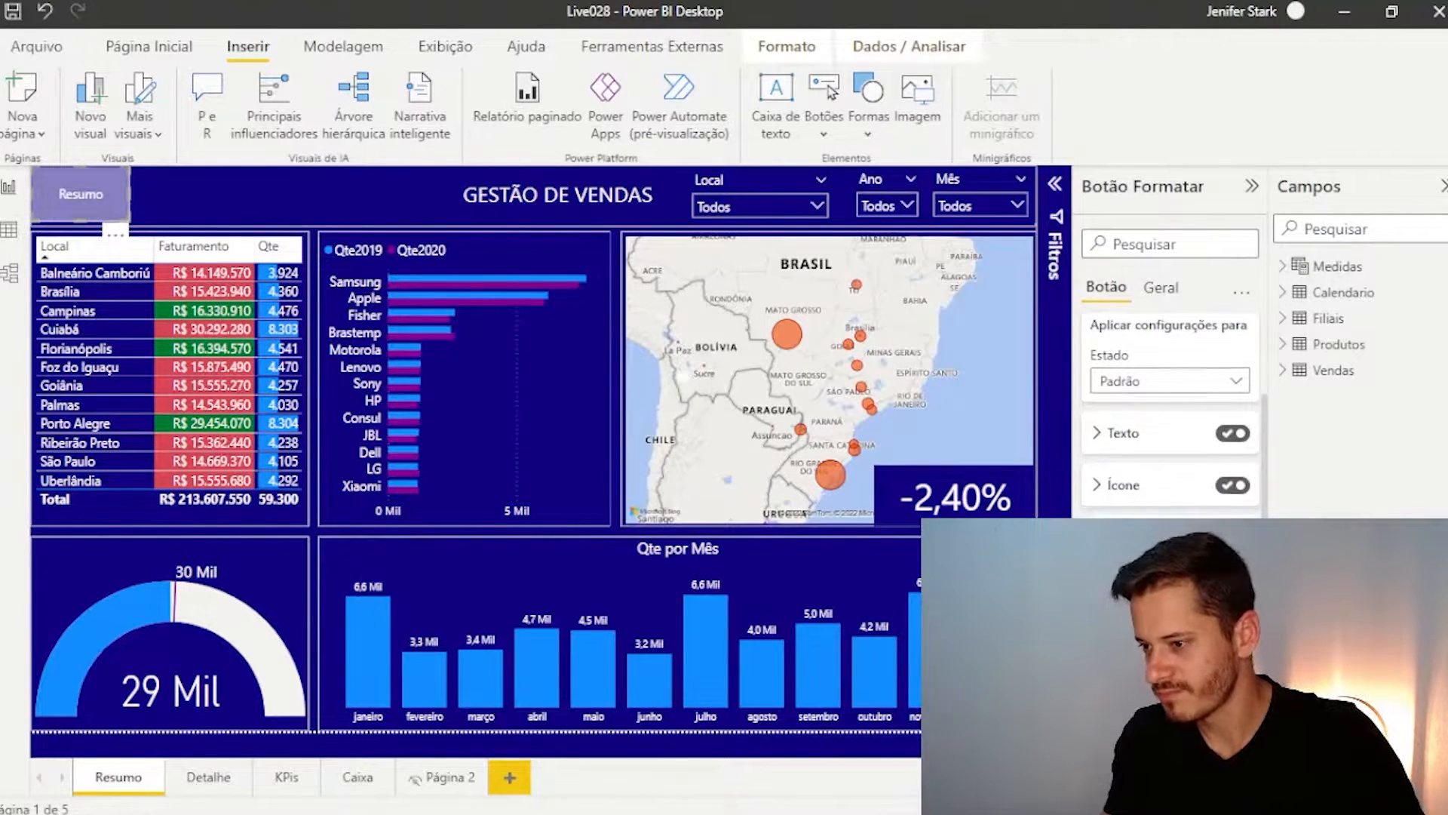
{"action": "left_click_drag", "start_coordinate": [1199, 579], "coordinate": [1154, 578]}
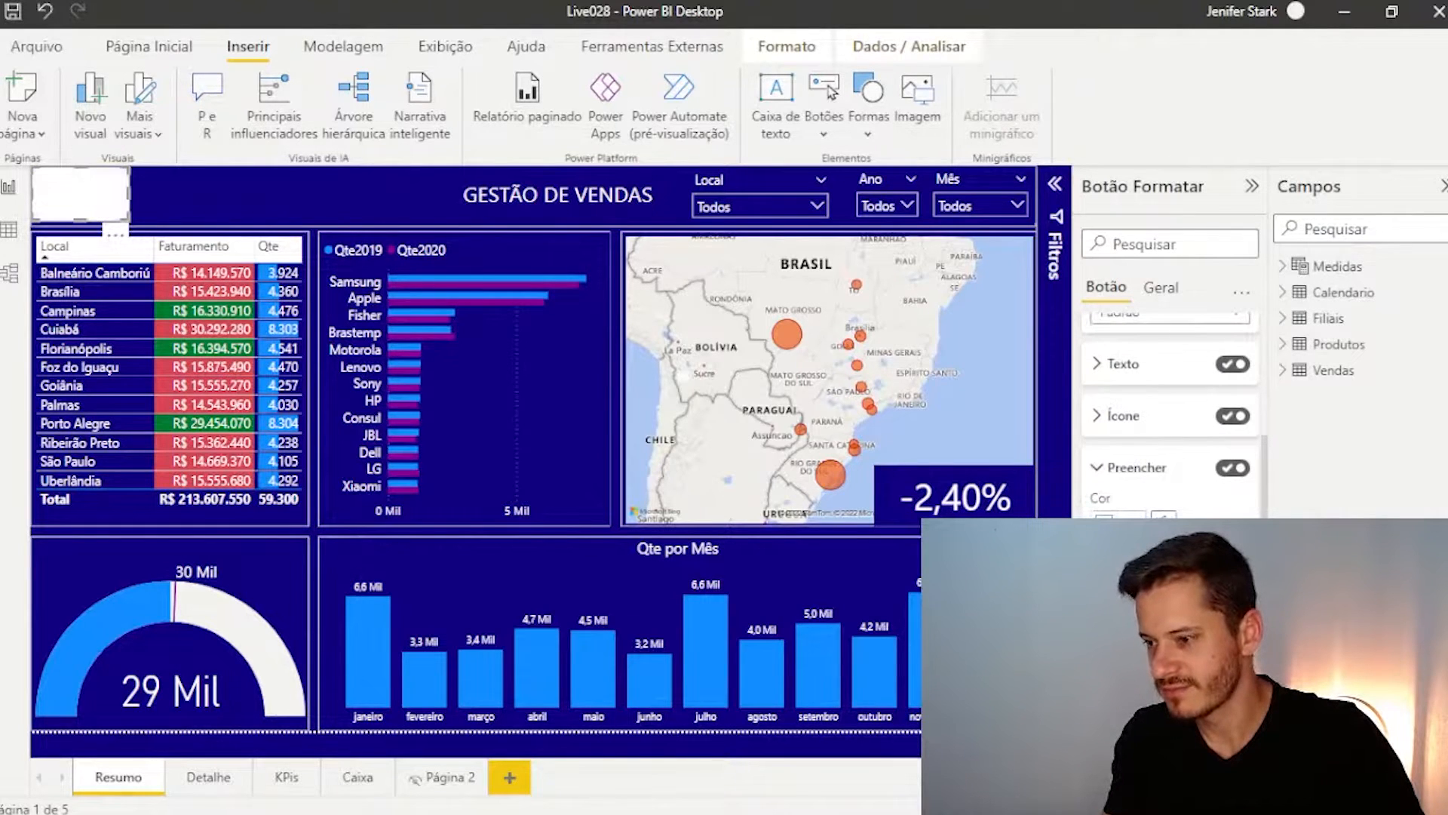
{"action": "left_click", "coordinate": [1154, 604]}
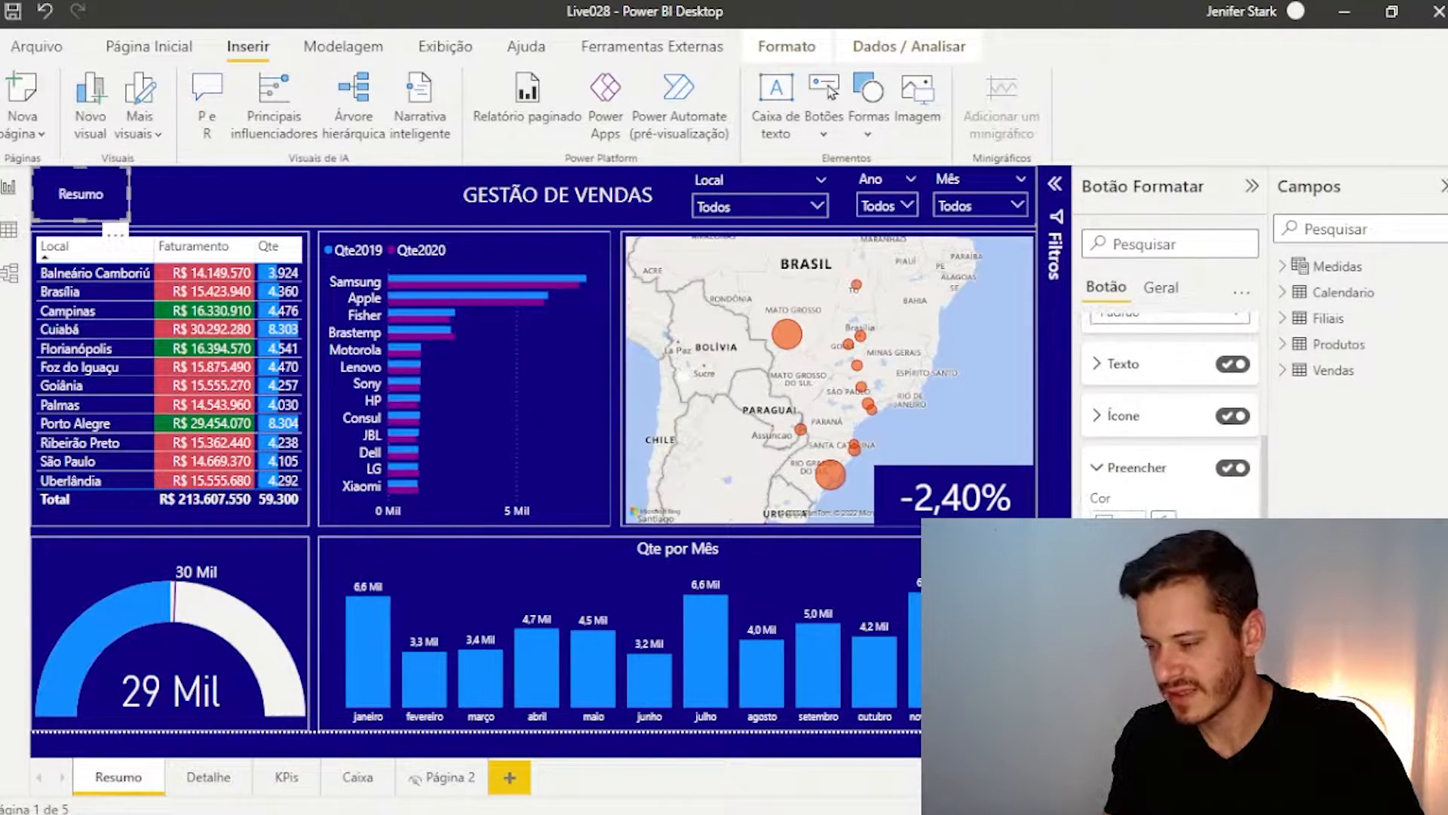
- Apply the Resumo button's style settings to the Ao focalizar state and open its Preencher settings
{"action": "scroll", "coordinate": [1151, 452], "scroll_direction": "up", "scroll_amount": 2}
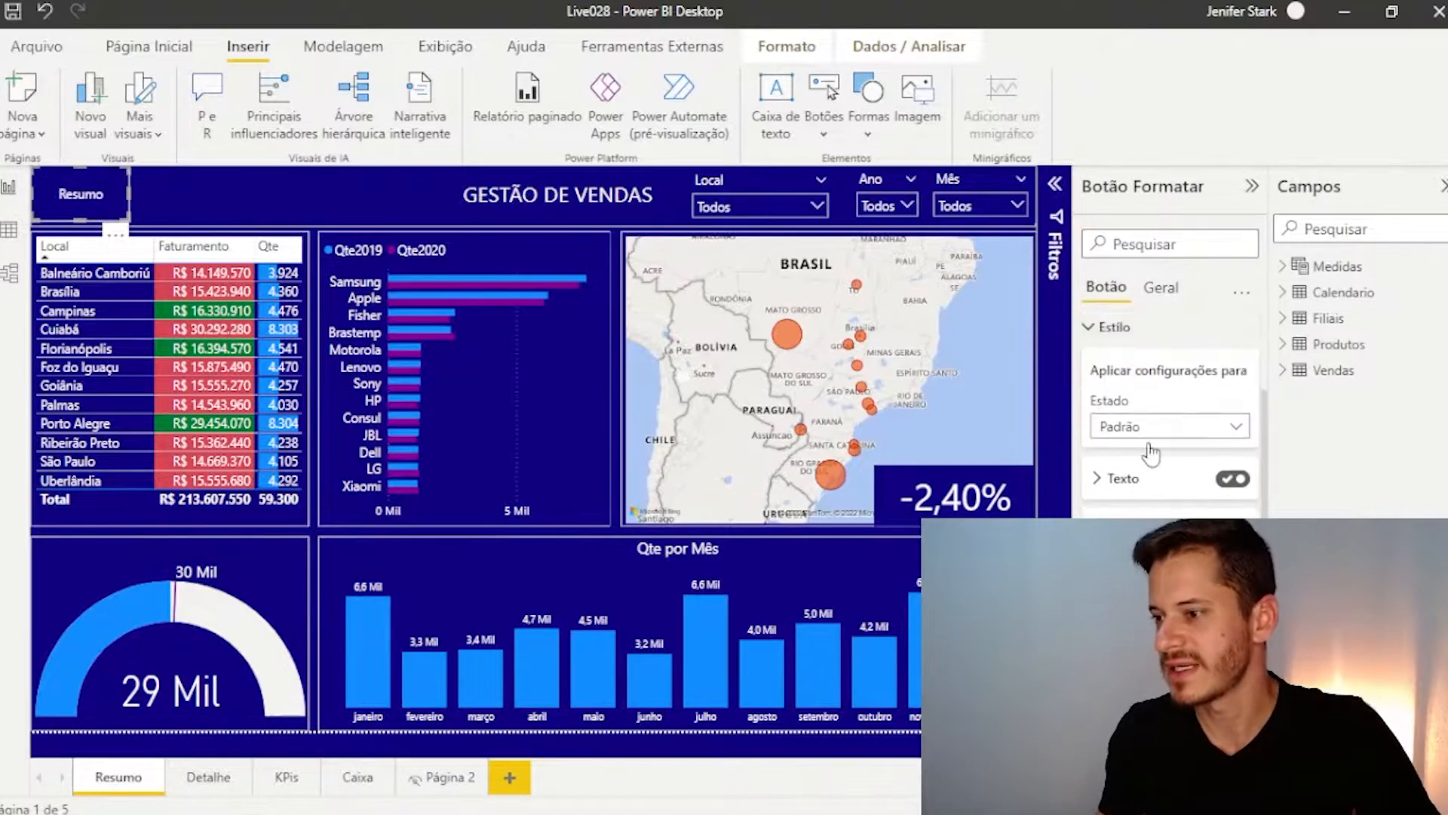
{"action": "scroll", "coordinate": [1152, 453], "scroll_direction": "up", "scroll_amount": 1}
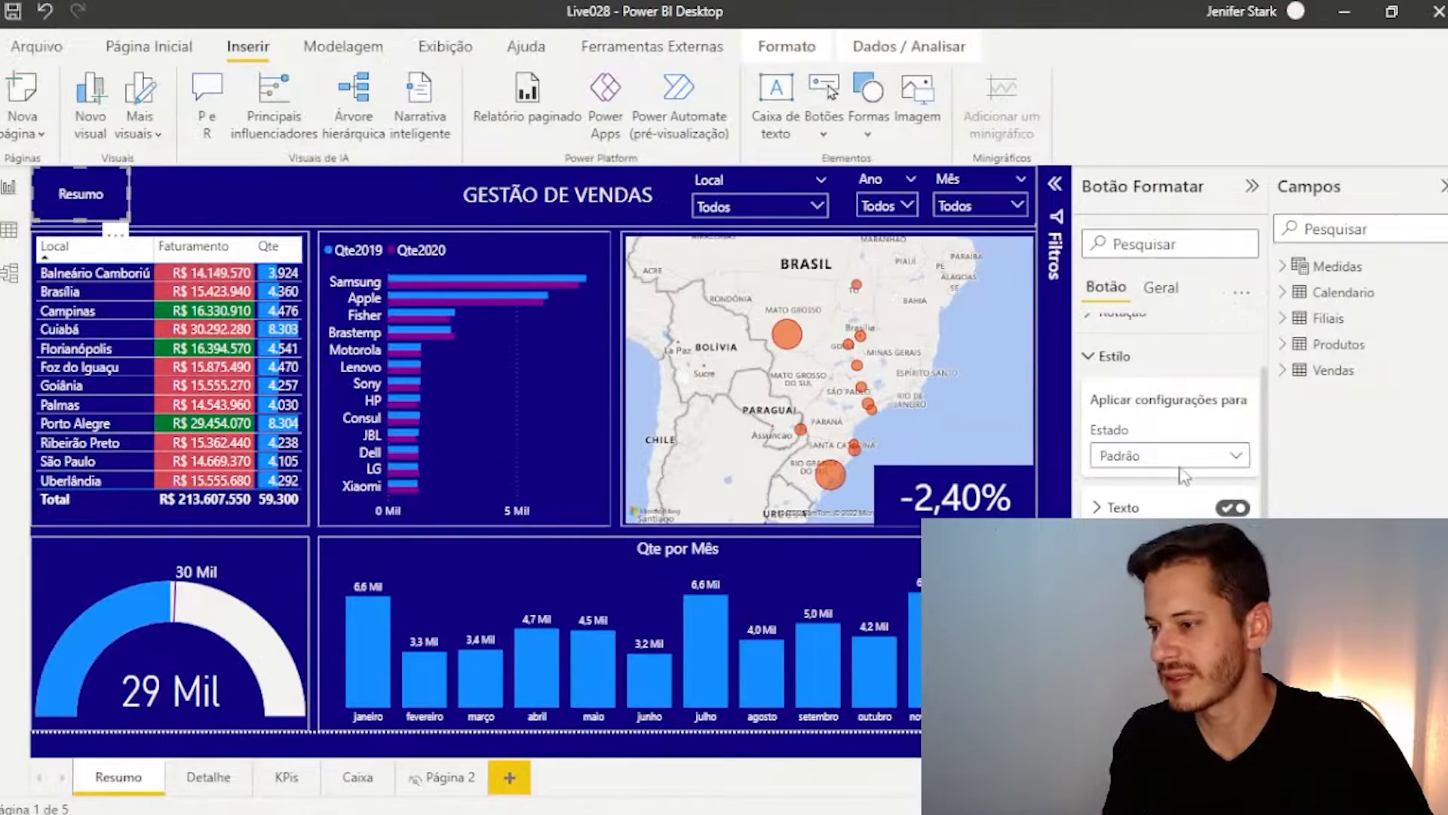
{"action": "left_click", "coordinate": [1169, 455]}
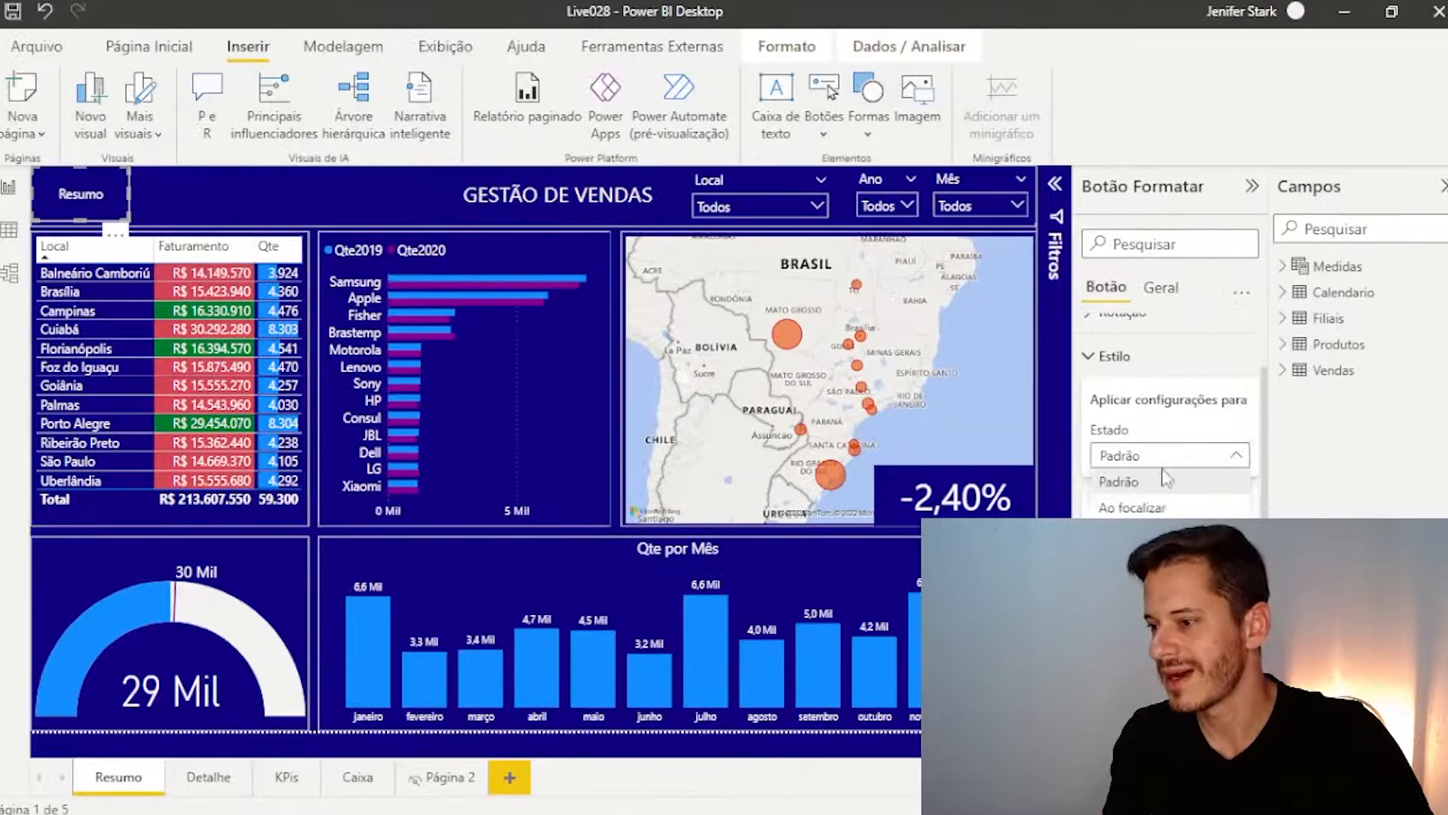
{"action": "left_click", "coordinate": [1143, 509]}
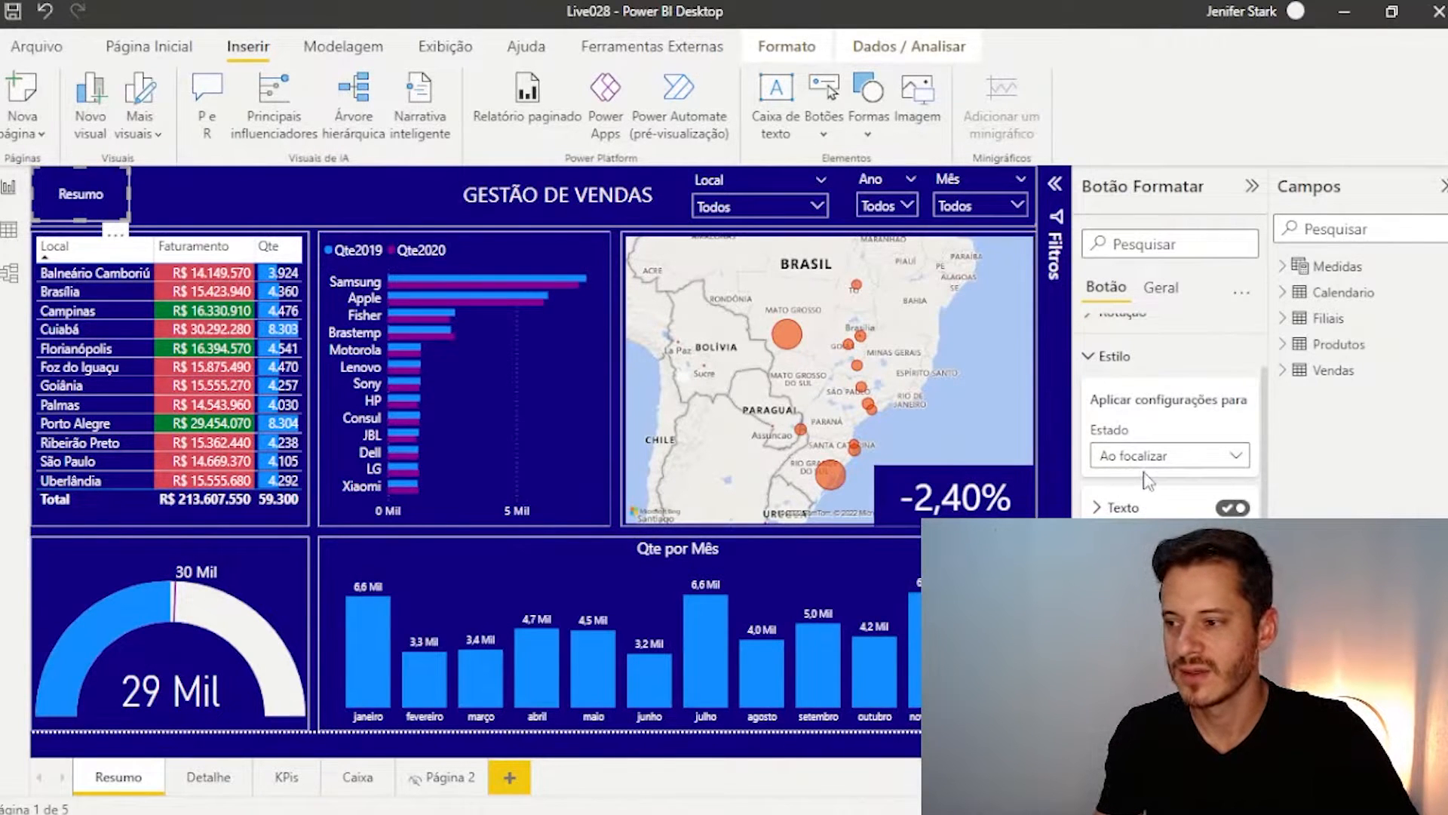
{"action": "scroll", "coordinate": [1152, 437], "scroll_direction": "down", "scroll_amount": 1}
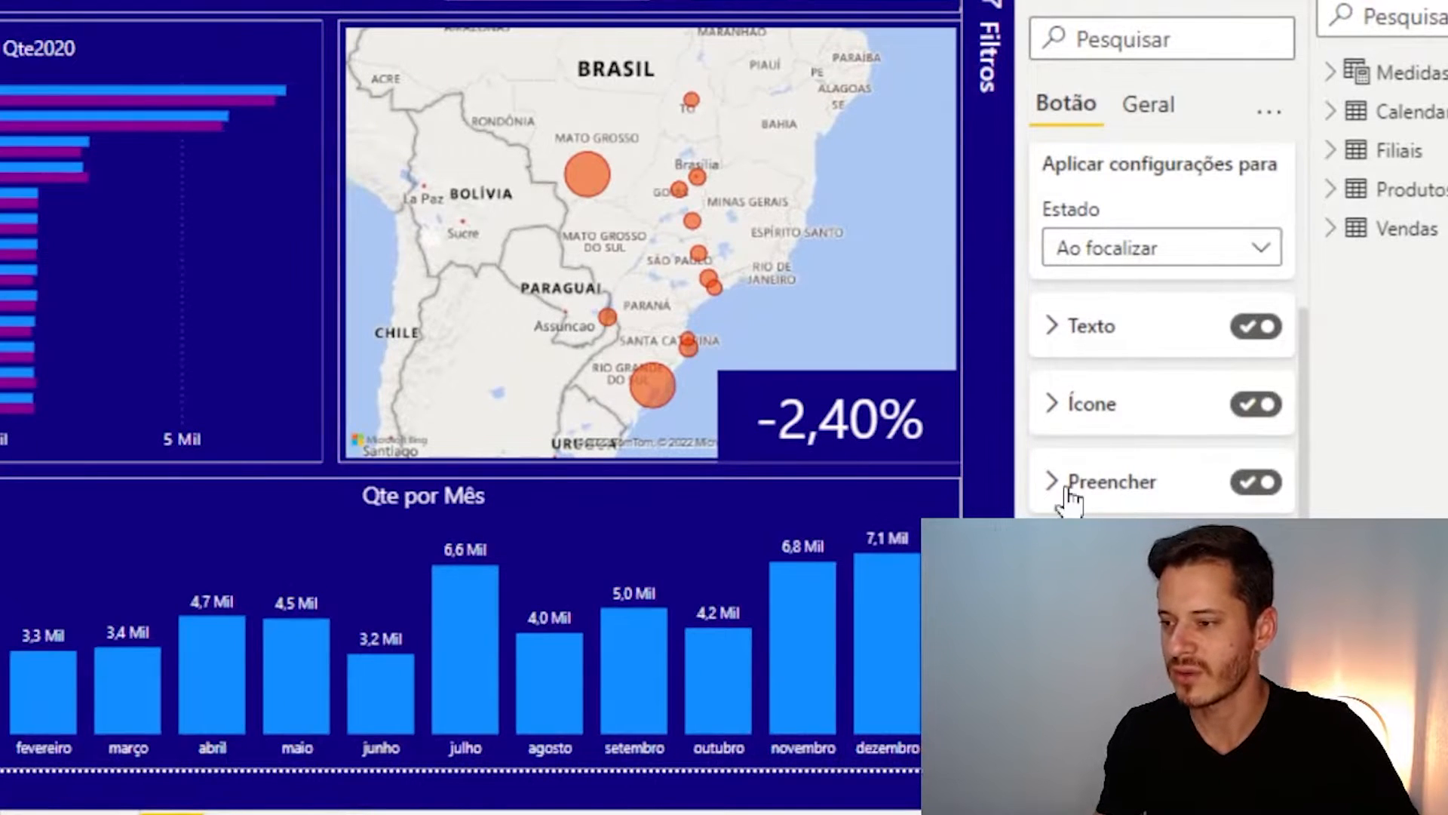
{"action": "left_click", "coordinate": [1059, 490]}
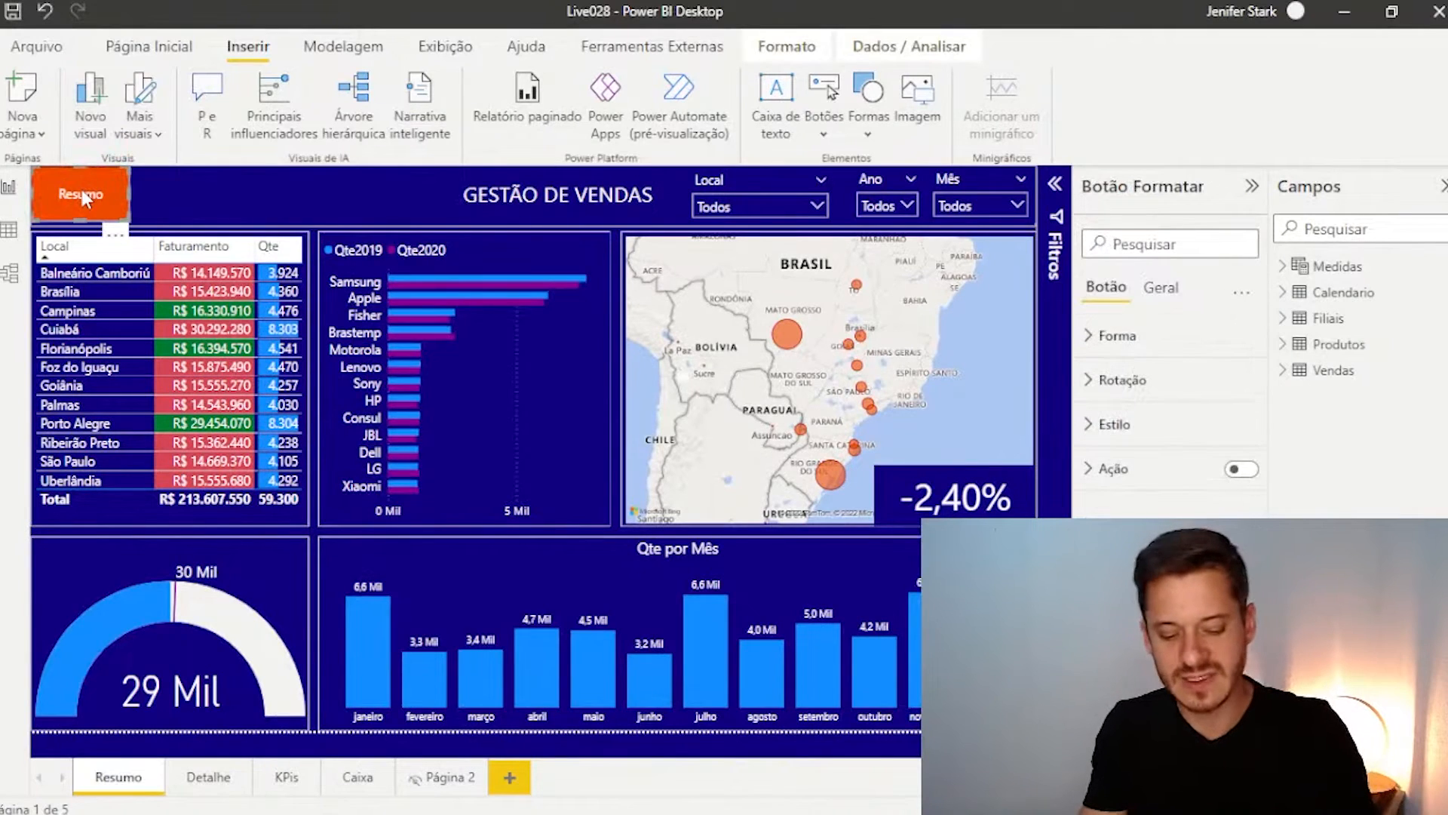
- Duplicate the Resumo button and place the copy in the header directly beside the original's right edge
{"action": "key", "text": "ctrl+c"}
{"action": "key", "text": "ctrl+v"}
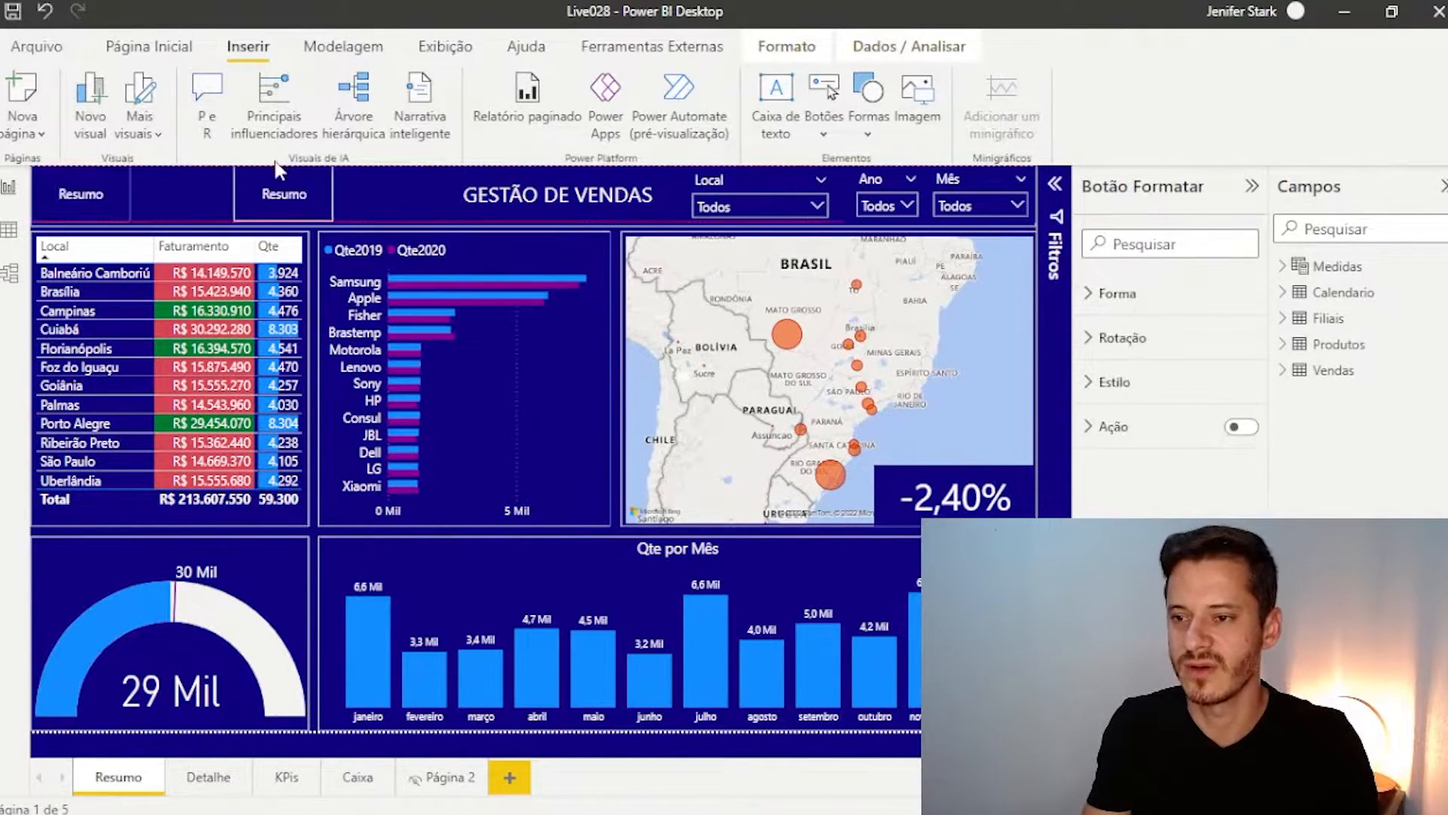
{"action": "left_click_drag", "start_coordinate": [279, 170], "coordinate": [178, 169]}
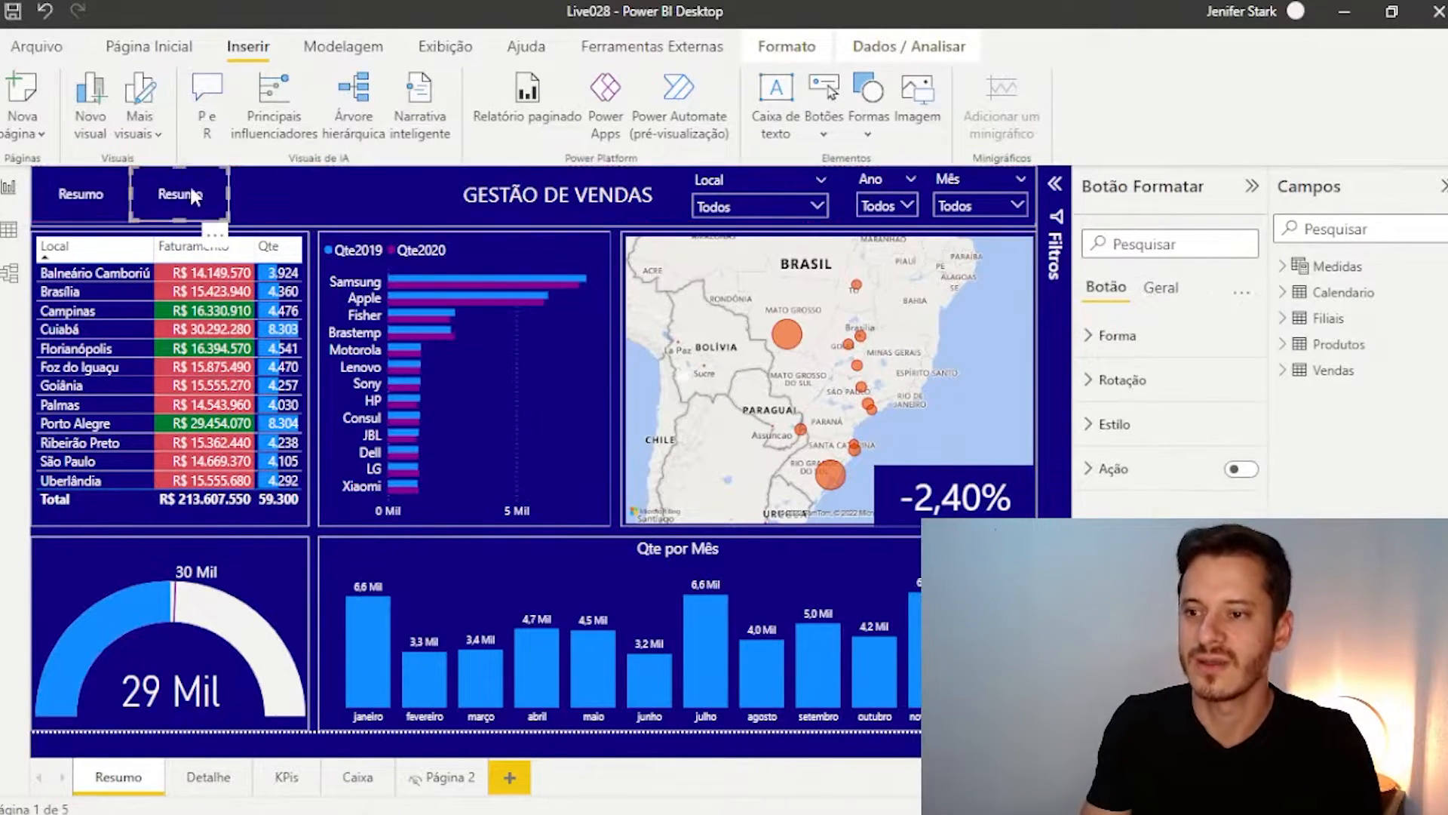
- Change the duplicated button's text to "Detalhe" in the Padrão state of its style settings
{"action": "left_click", "coordinate": [1113, 345]}
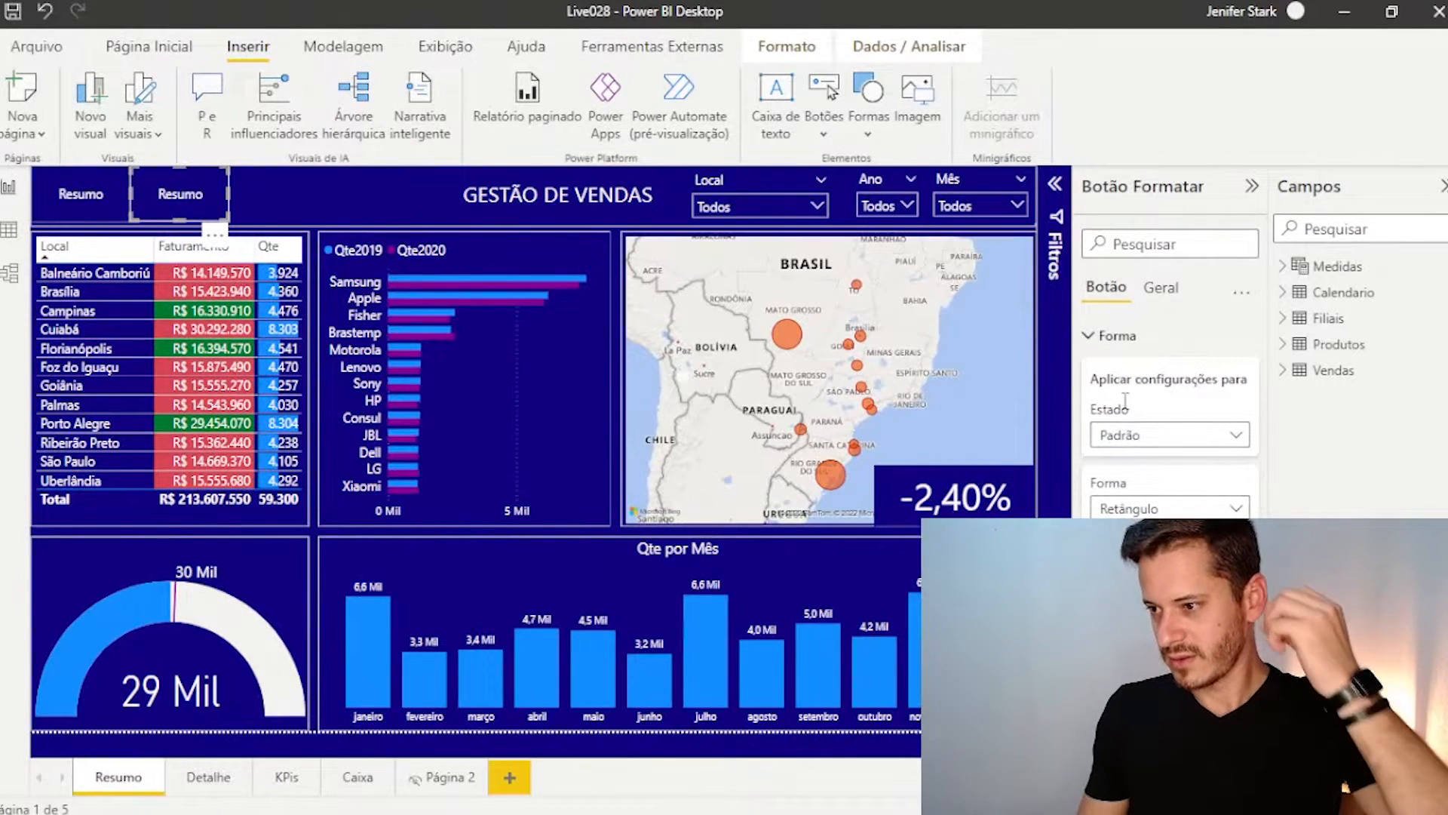
{"action": "left_click", "coordinate": [1087, 339]}
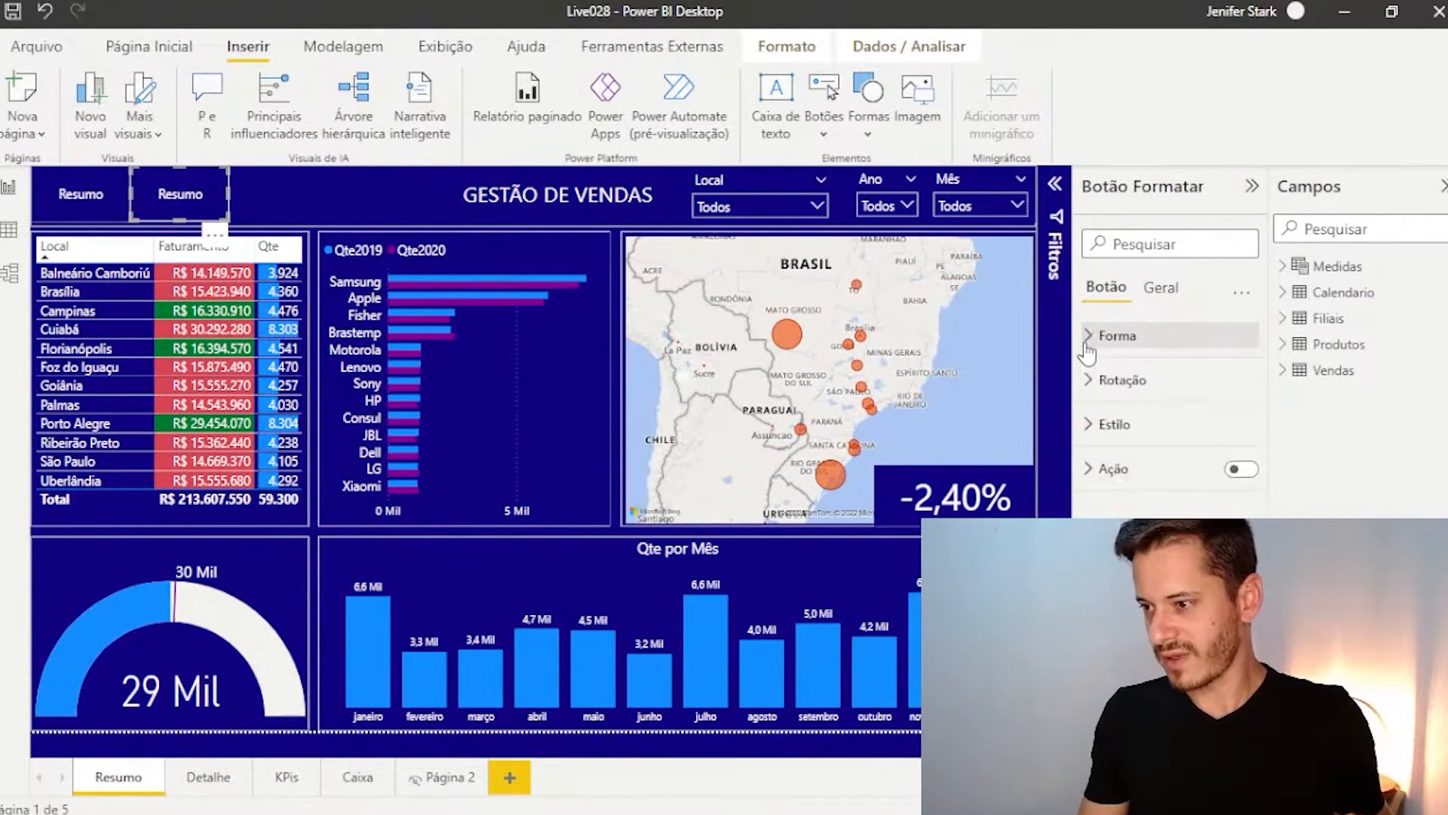
{"action": "left_click", "coordinate": [1109, 429]}
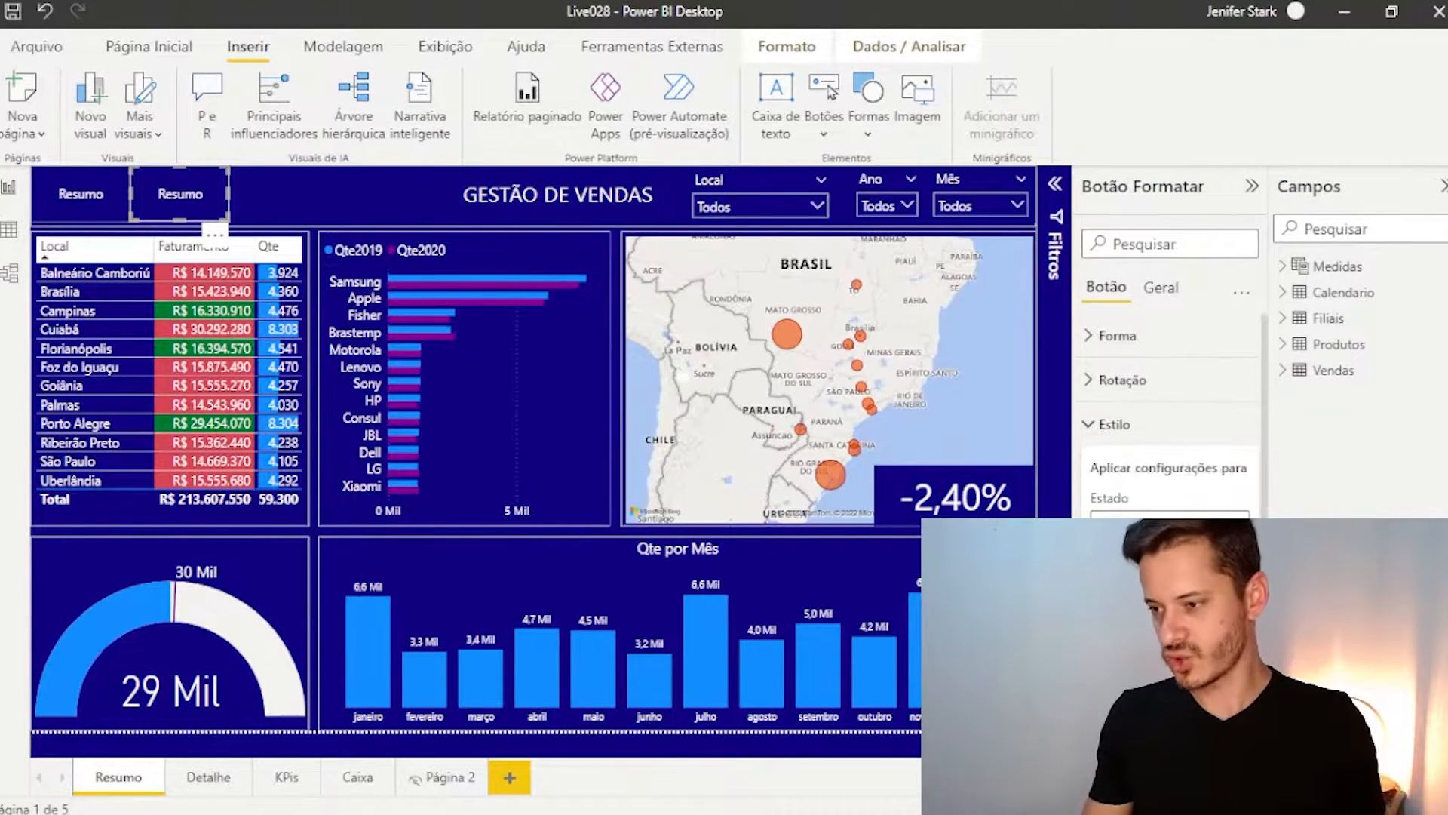
{"action": "scroll", "coordinate": [1169, 377], "scroll_direction": "down", "scroll_amount": 1}
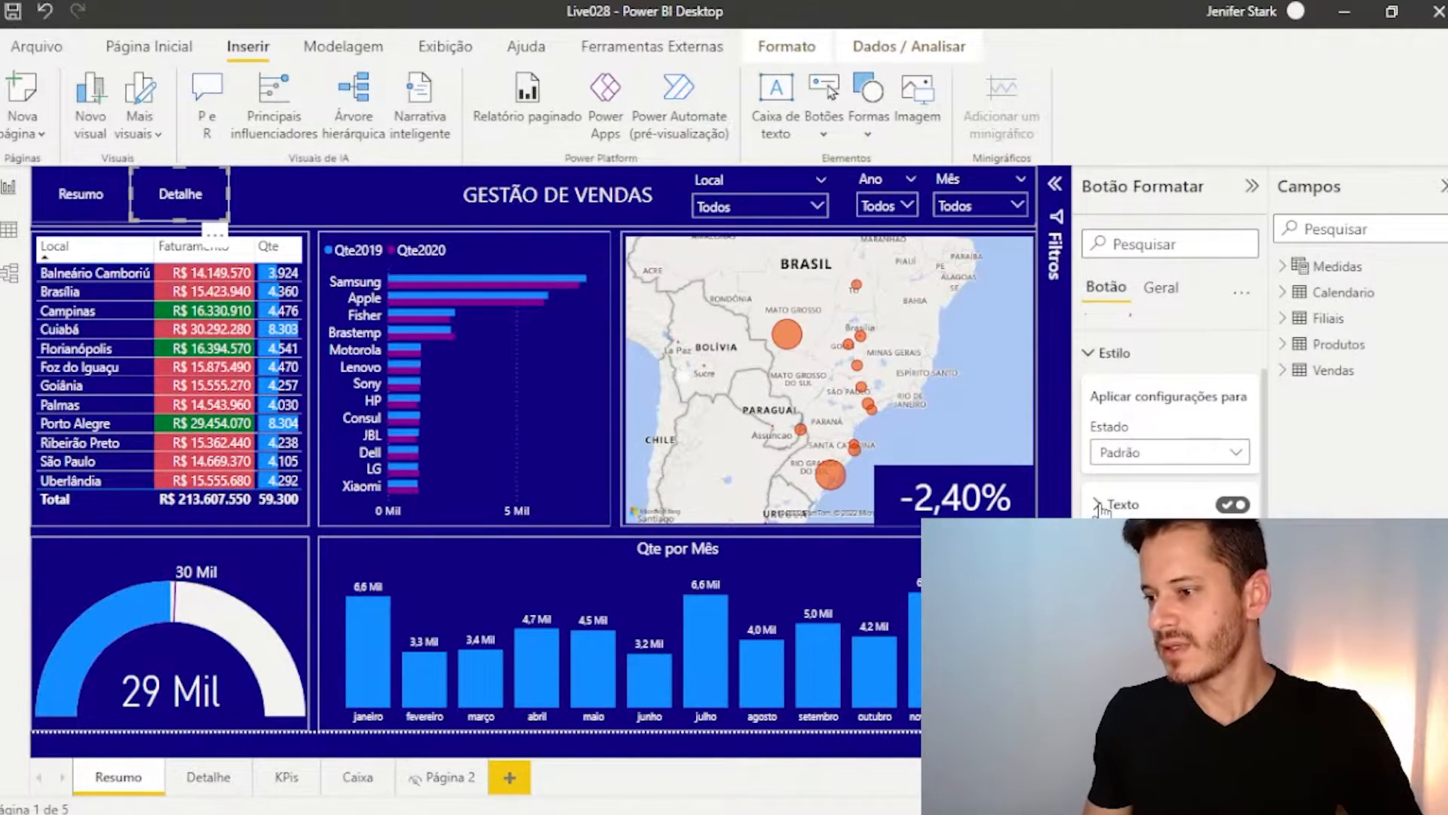
{"action": "scroll", "coordinate": [1101, 507], "scroll_direction": "up", "scroll_amount": 1}
{"action": "left_click", "coordinate": [1098, 422]}
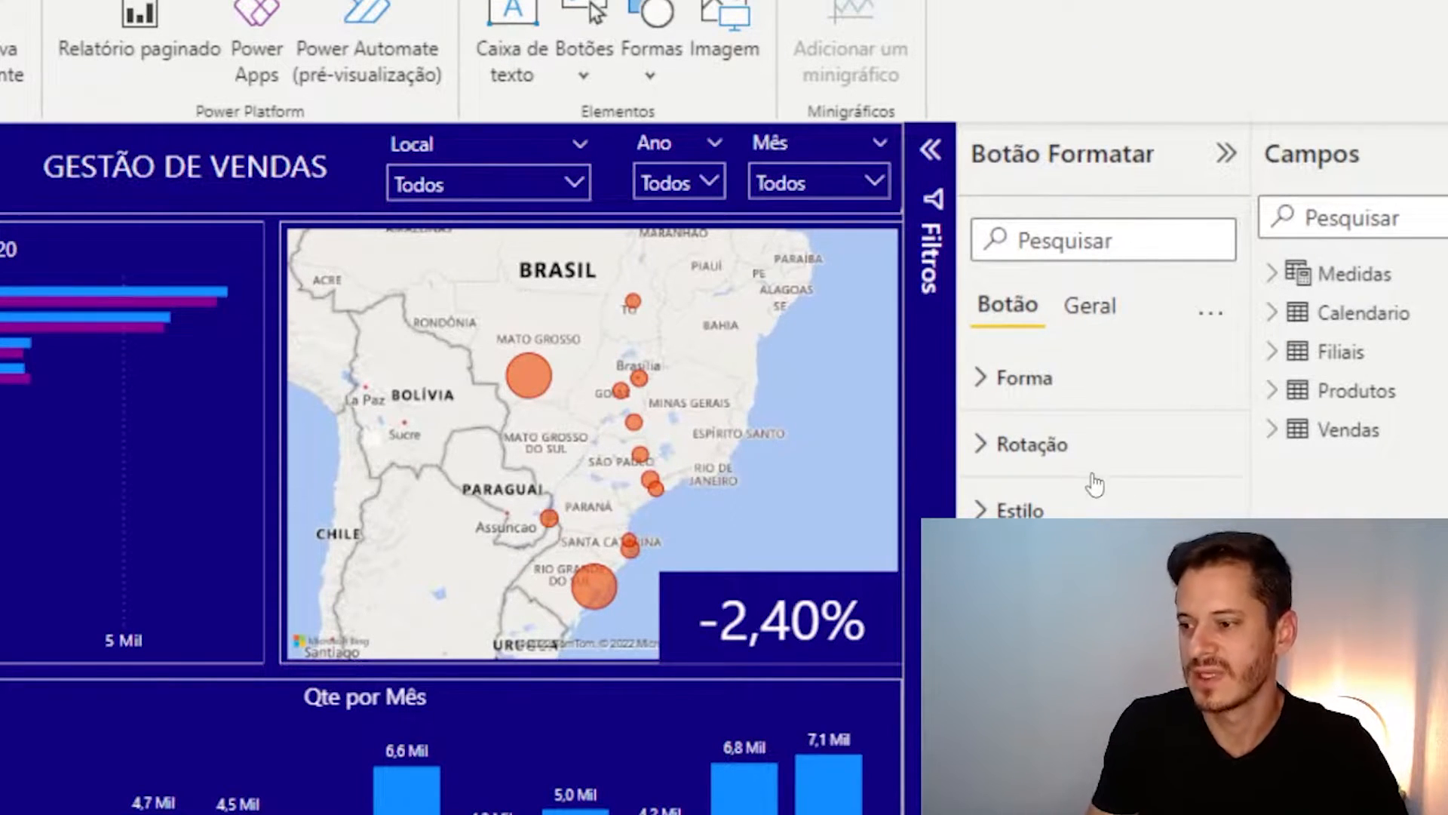
- Enable the Detalhe button's action with type Navegação na página and set its destination to the Detalhe page
{"action": "left_click", "coordinate": [1071, 577]}
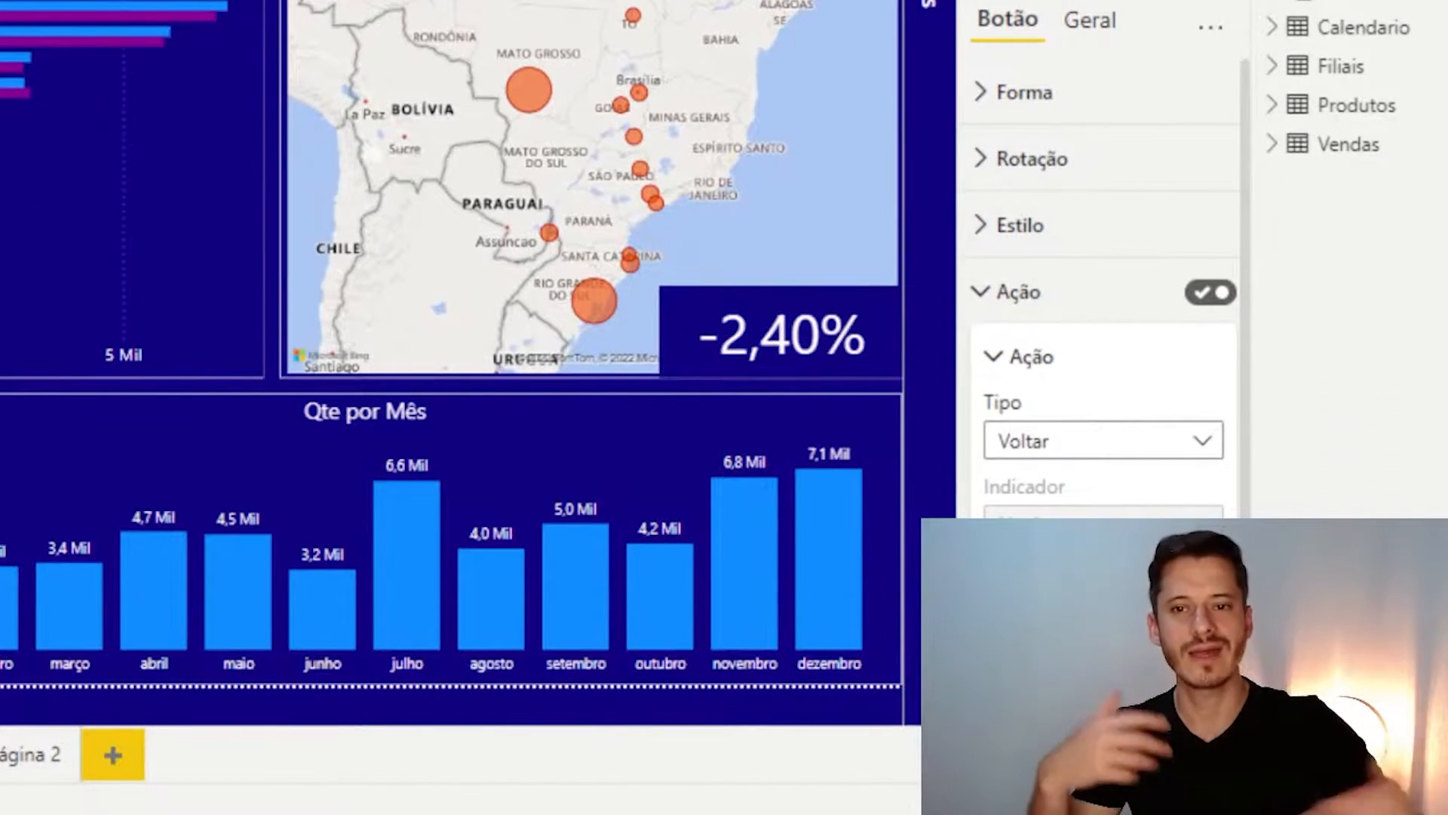
{"action": "left_click", "coordinate": [1167, 443]}
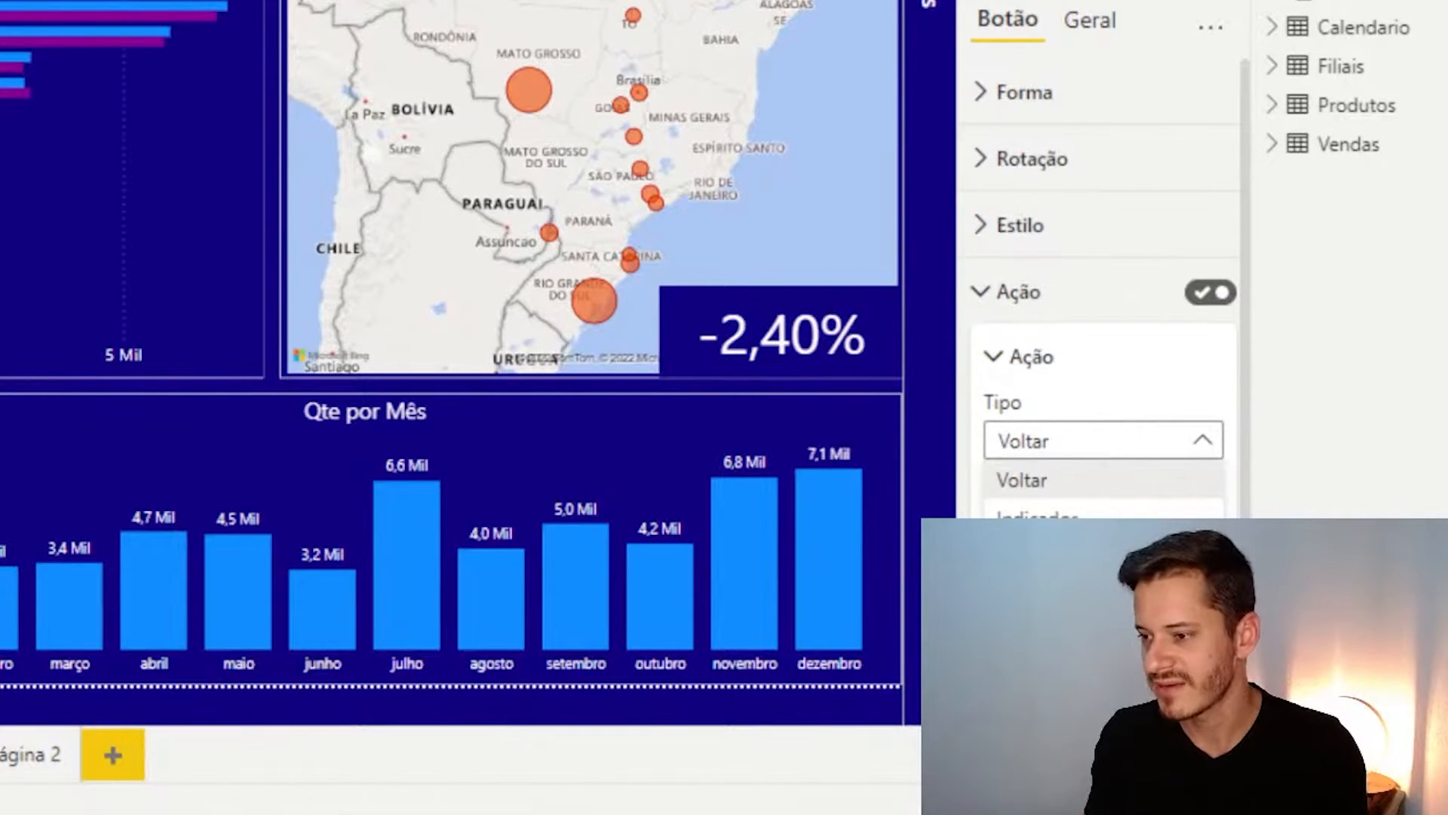
{"action": "left_click", "coordinate": [1023, 477]}
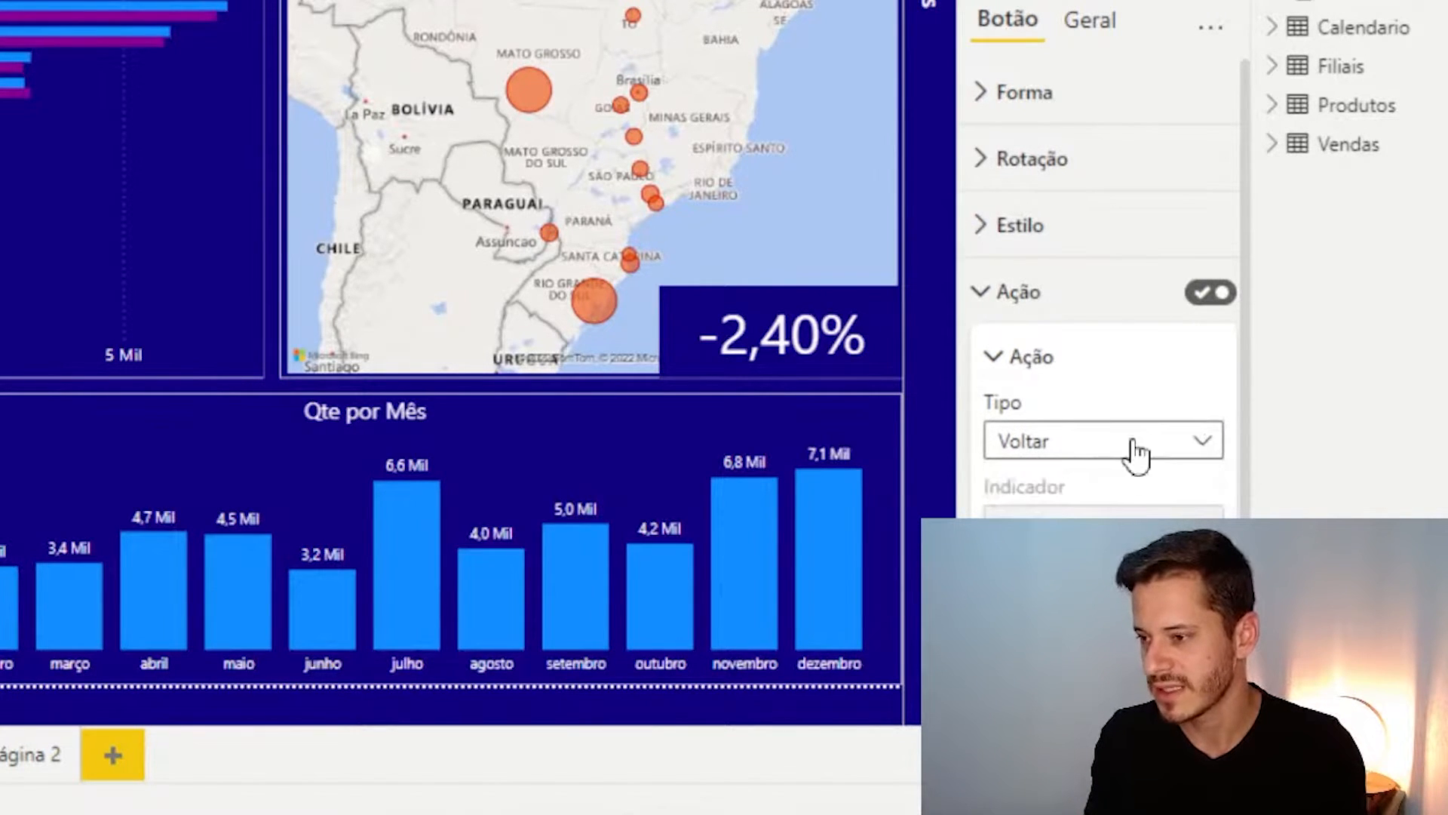
{"action": "left_click", "coordinate": [1136, 446]}
{"action": "left_click", "coordinate": [1131, 559]}
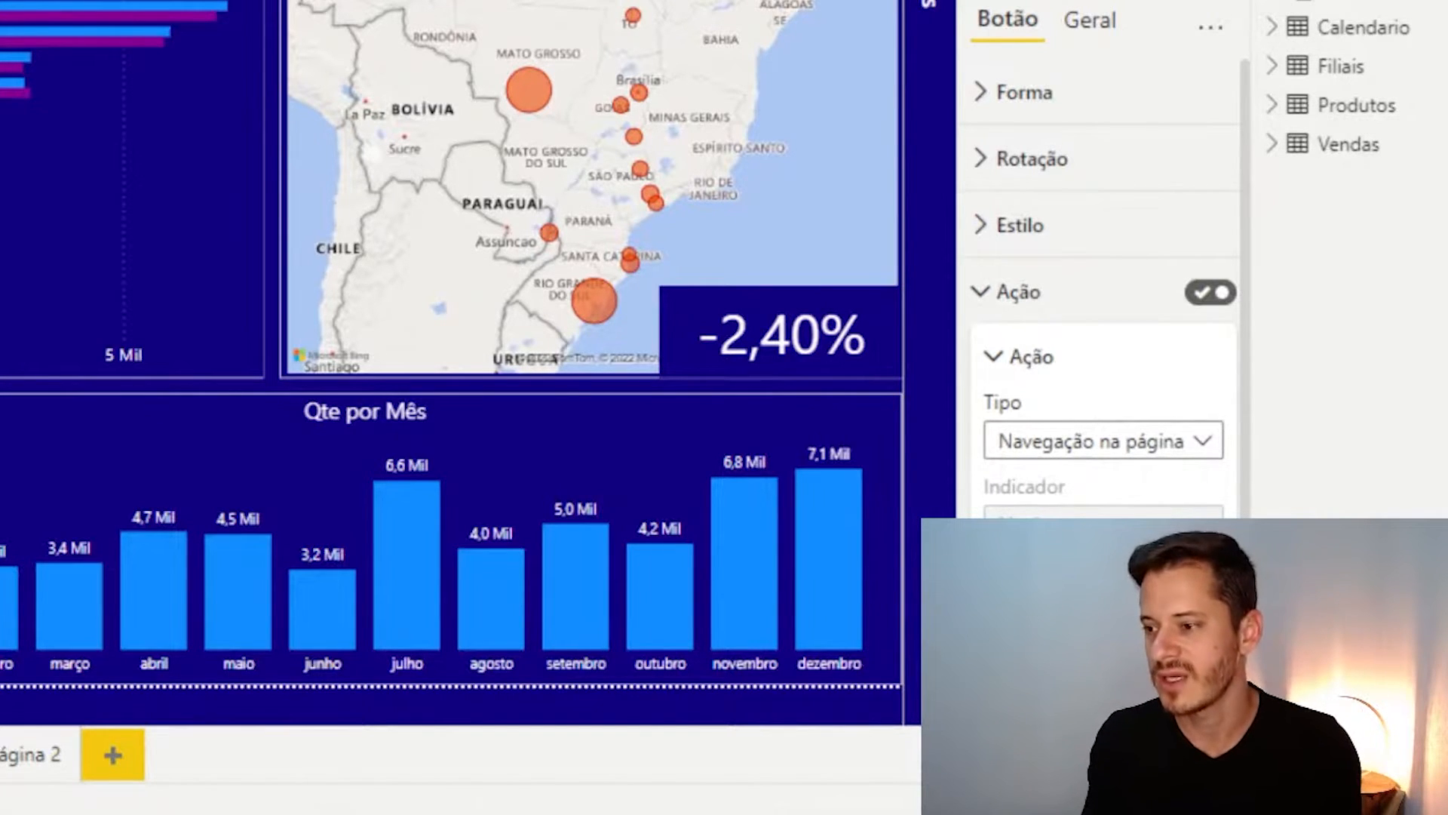
{"action": "left_click", "coordinate": [1131, 610]}
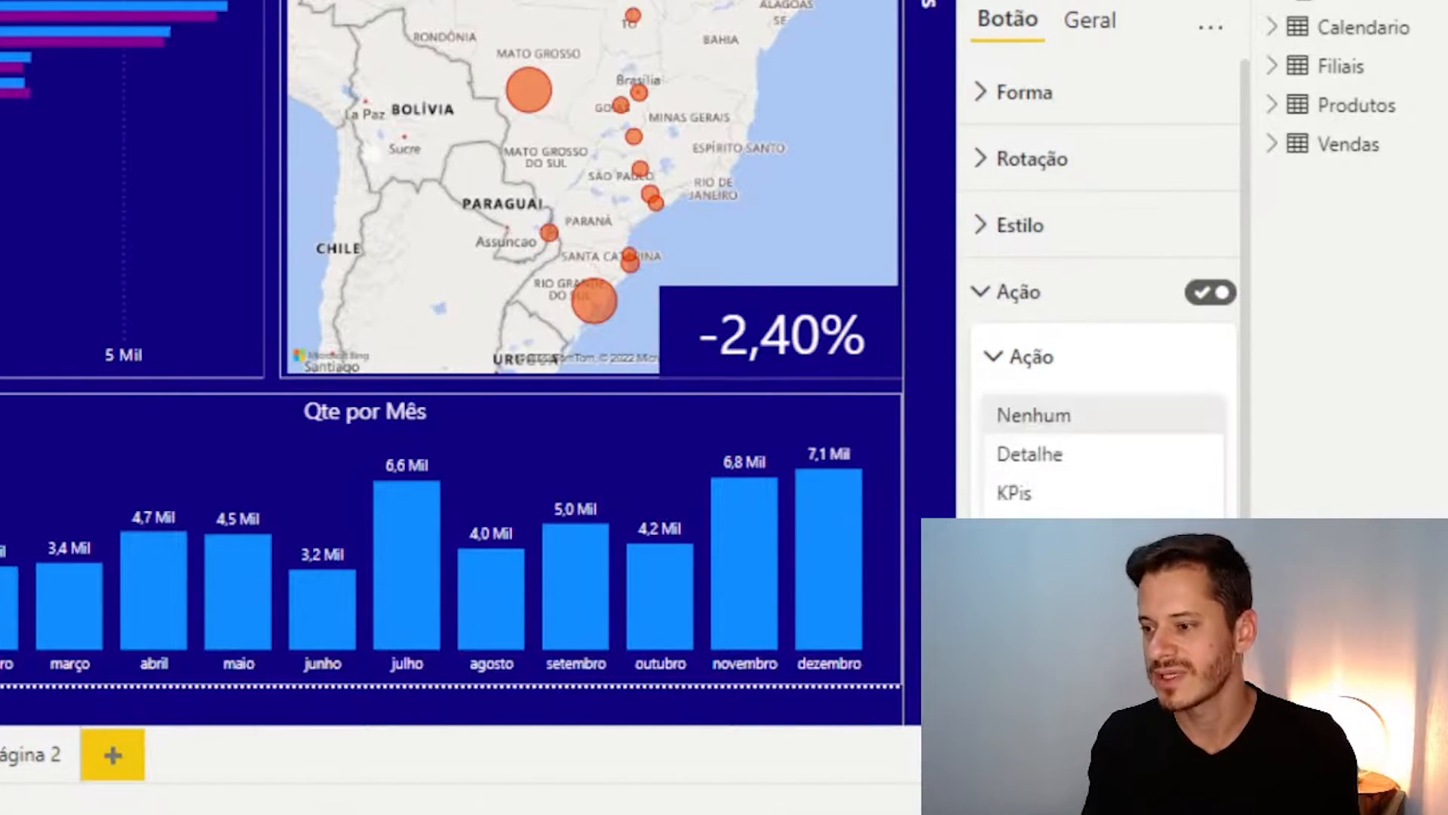
{"action": "left_click", "coordinate": [1051, 453]}
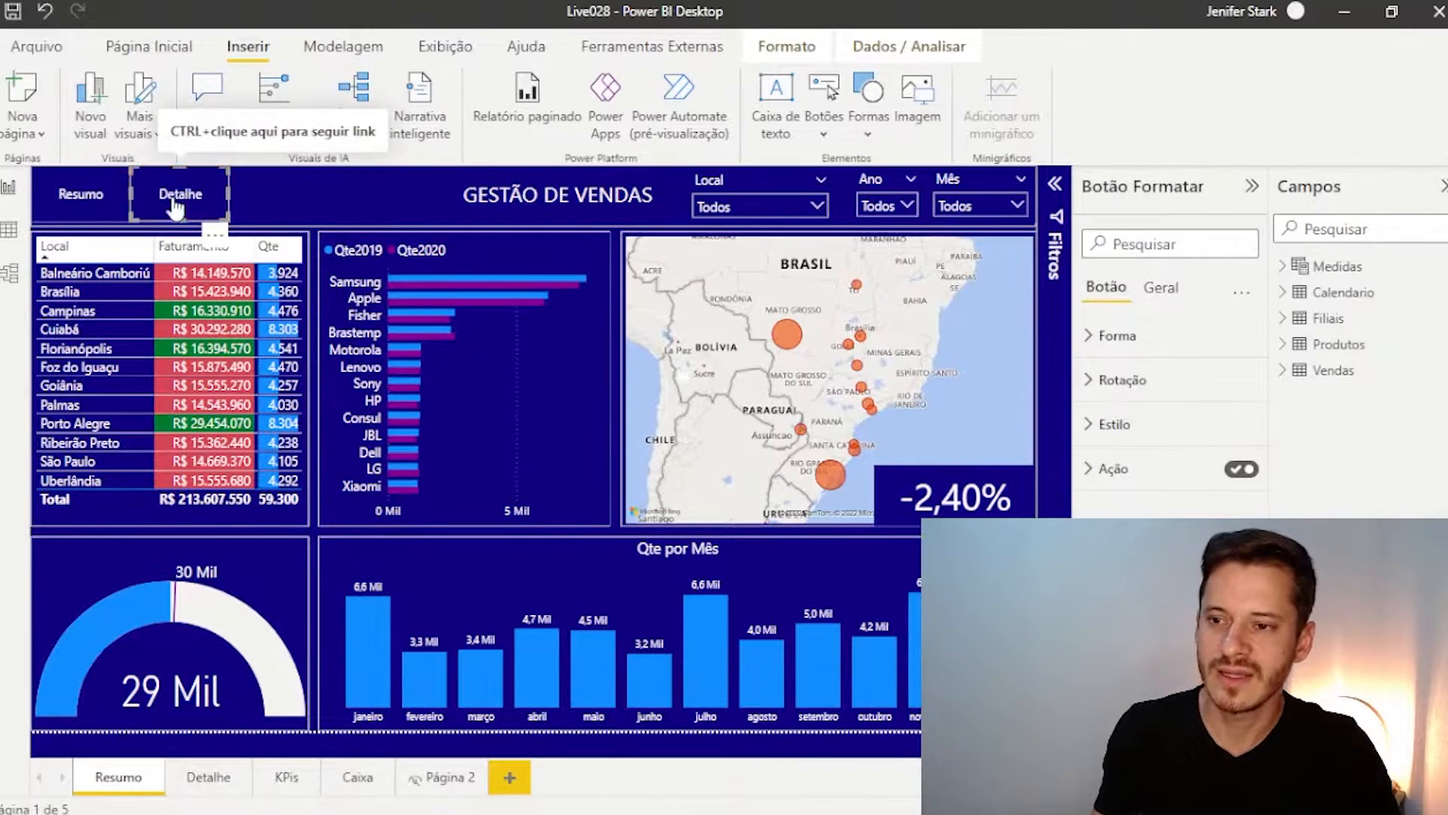
- Test the Detalhe button by following its link, return to the Resumo page and leave the Resumo button deselected
{"action": "left_click", "coordinate": [174, 202], "text": "ctrl"}
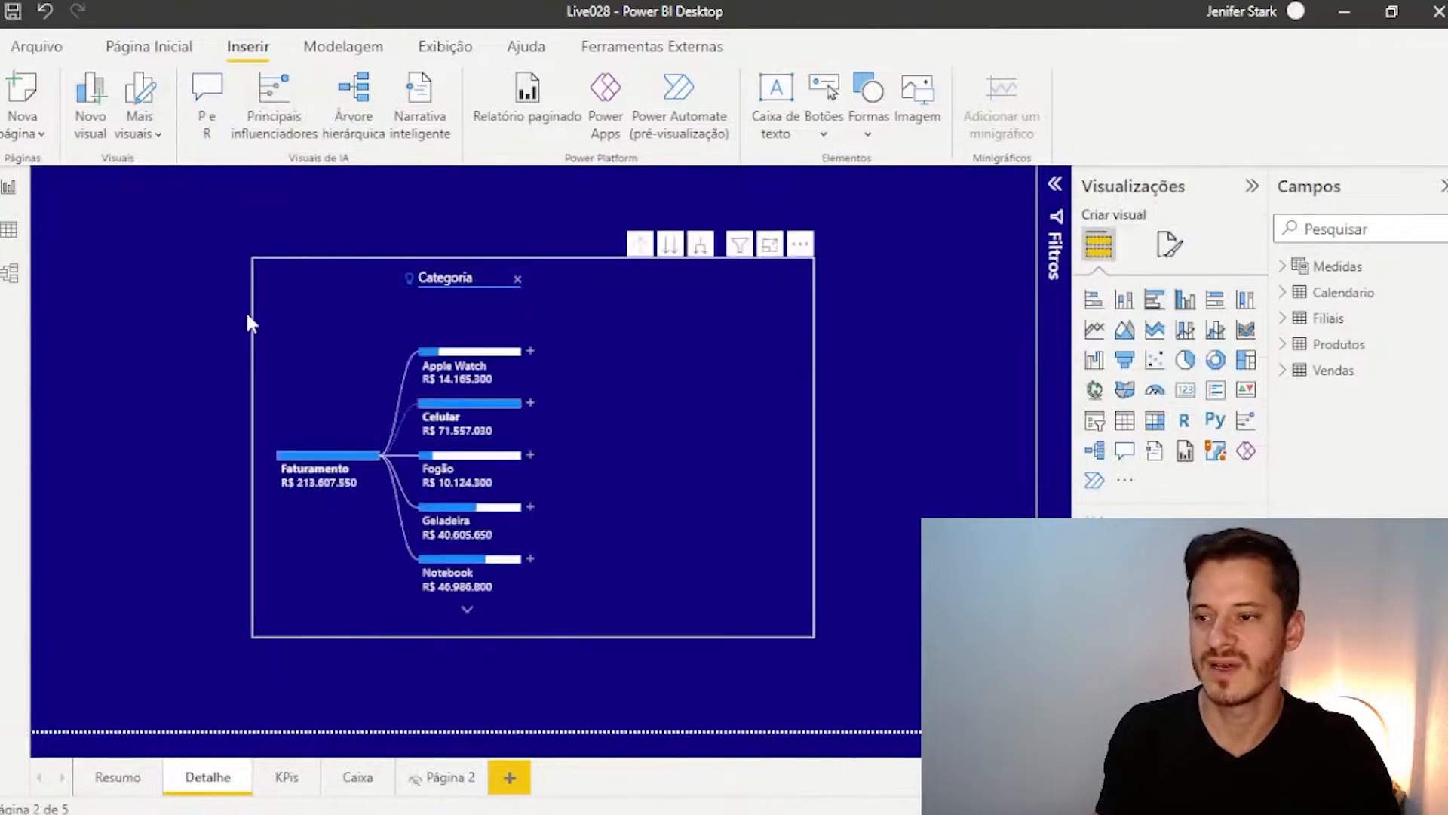
{"action": "mouse_move", "coordinate": [473, 427]}
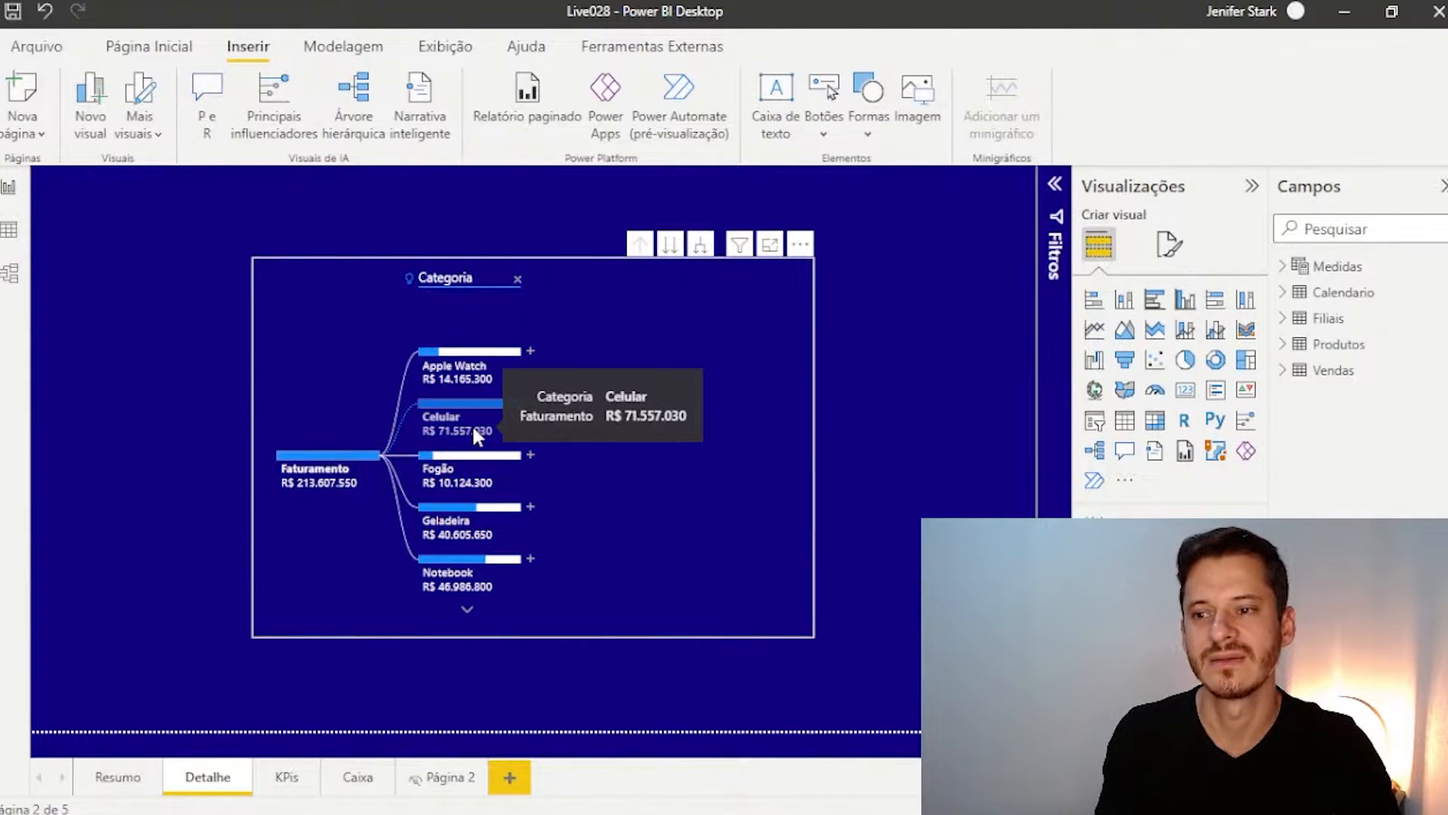
{"action": "left_click", "coordinate": [117, 777]}
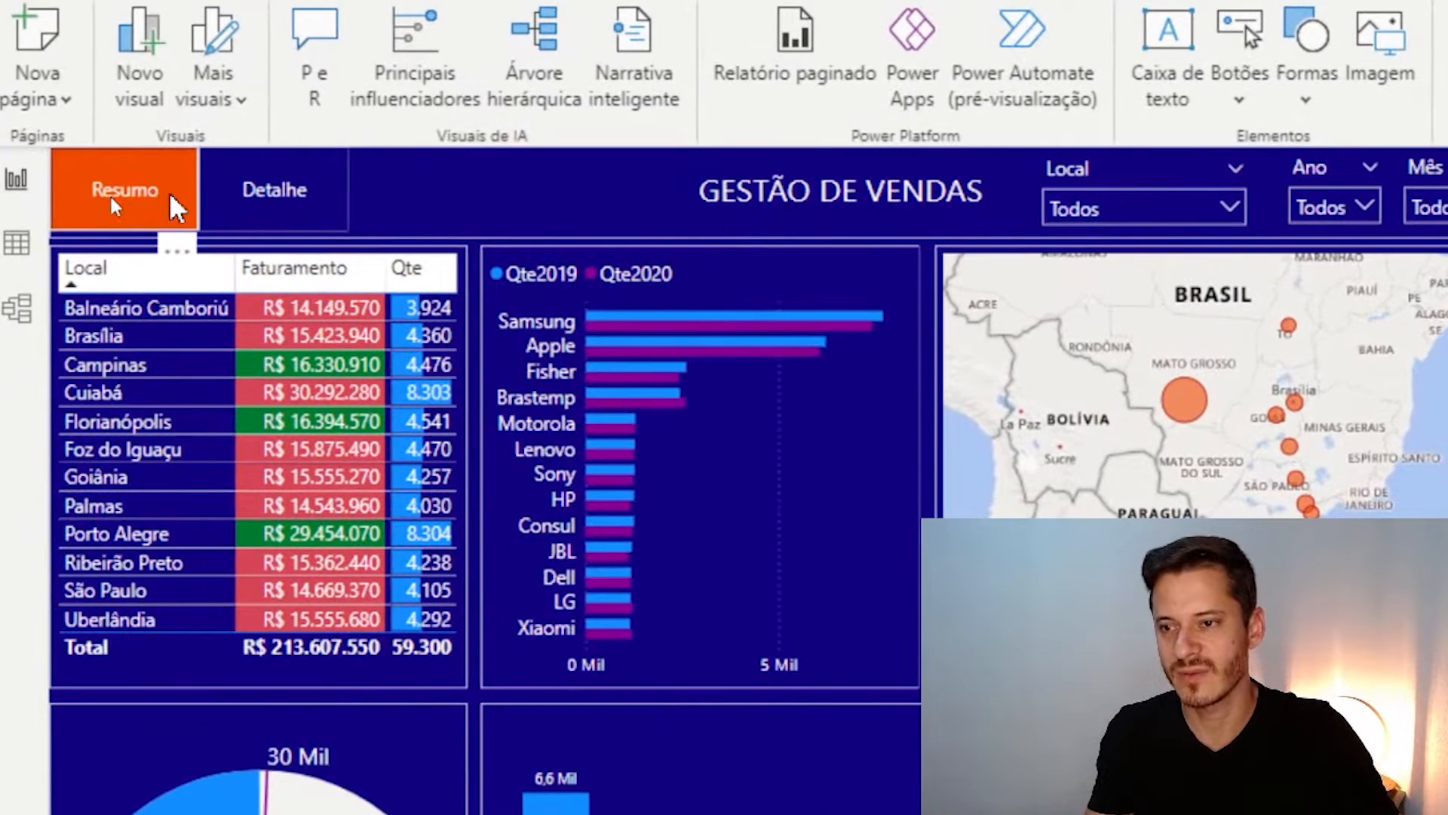
{"action": "left_click", "coordinate": [170, 196]}
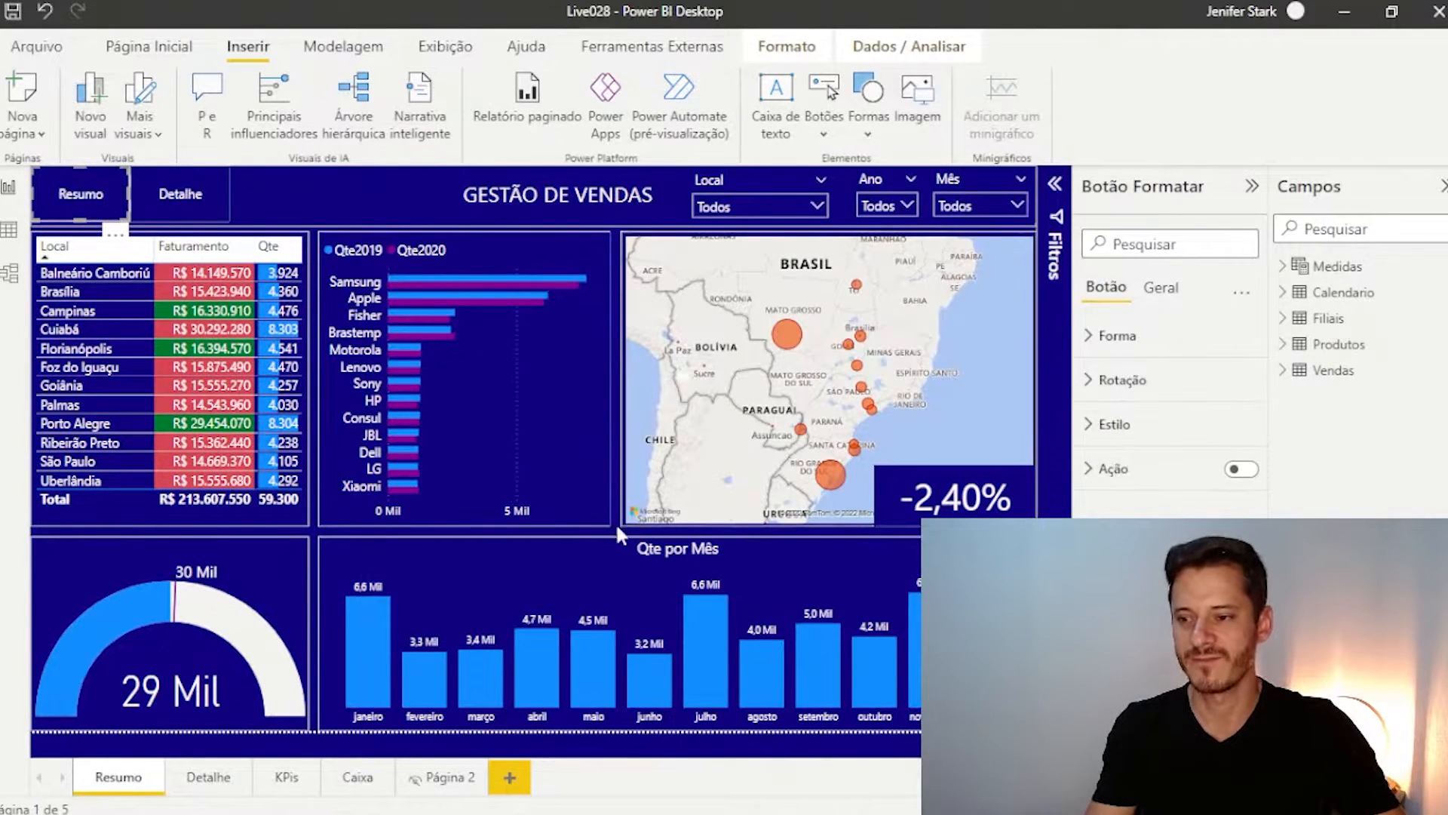
{"action": "key", "text": "Escape"}
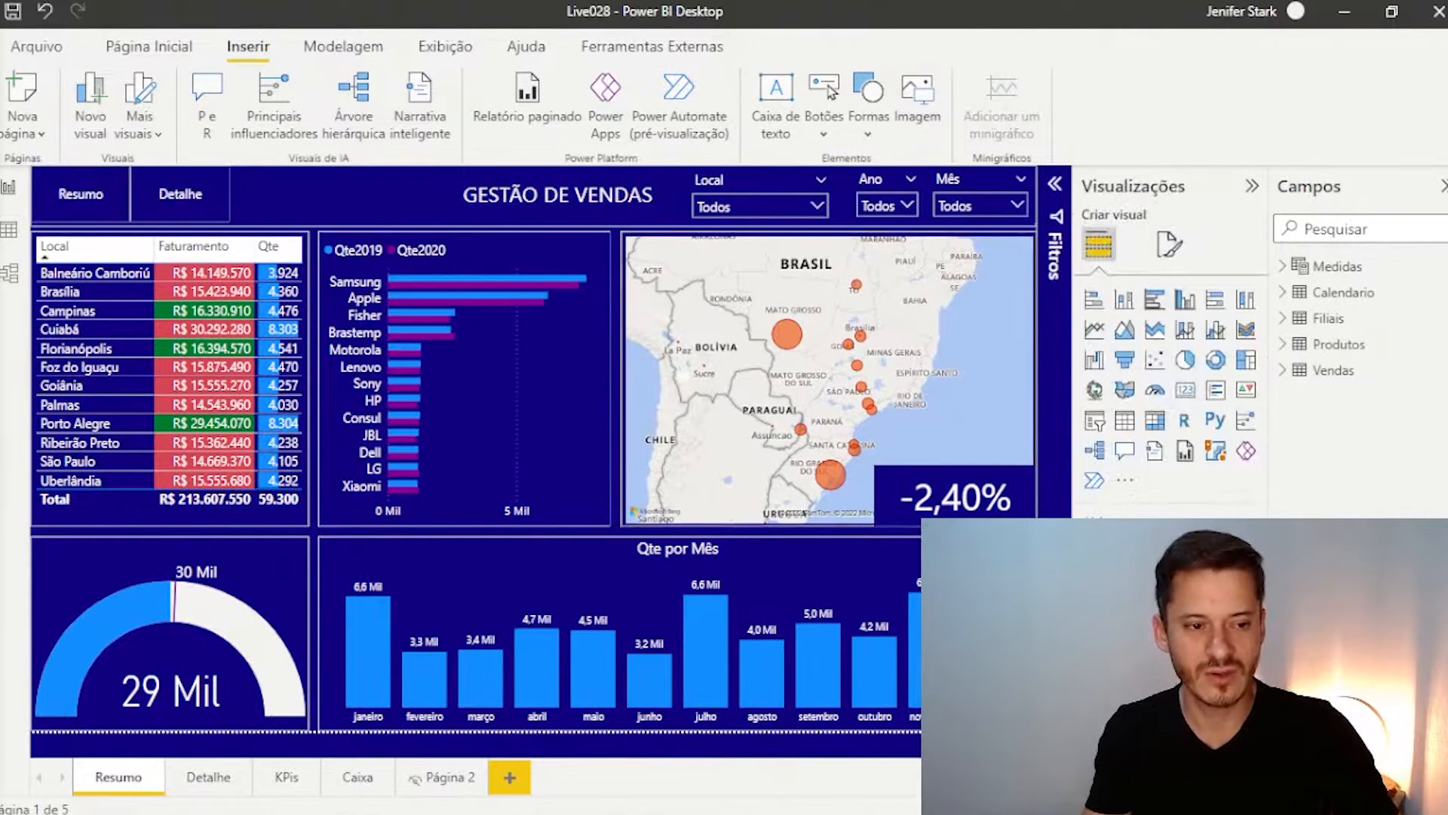